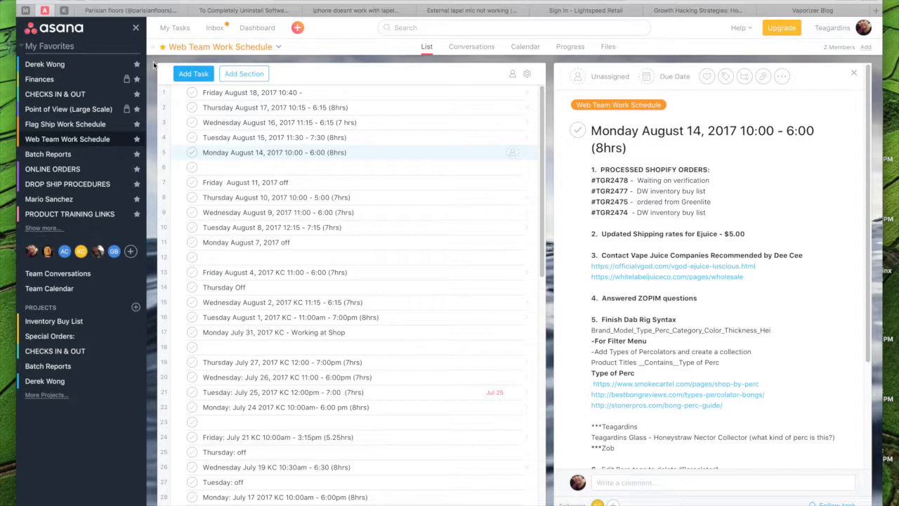
- View the Flag Ship Work Schedule and the August 10 entry of the Web Team Work Schedule, and open its Wednesday July 26, 2017 entry
click(89, 125)
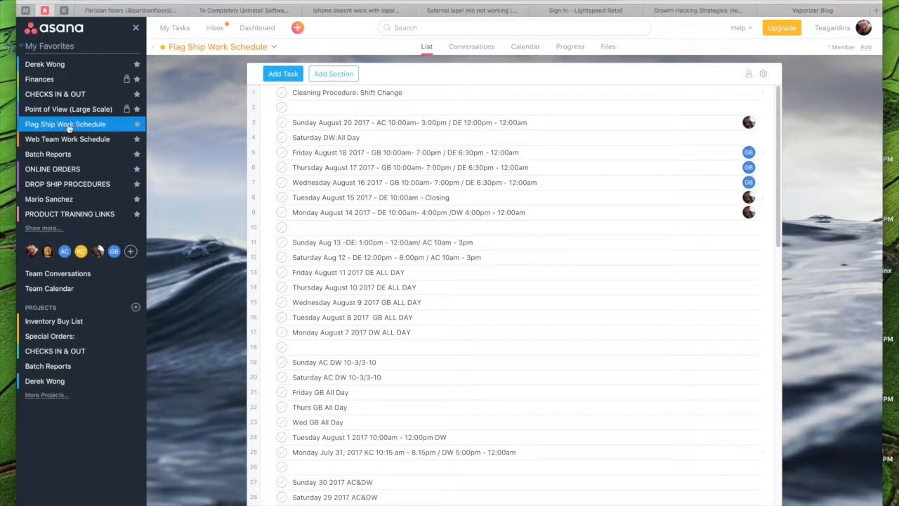
click(47, 139)
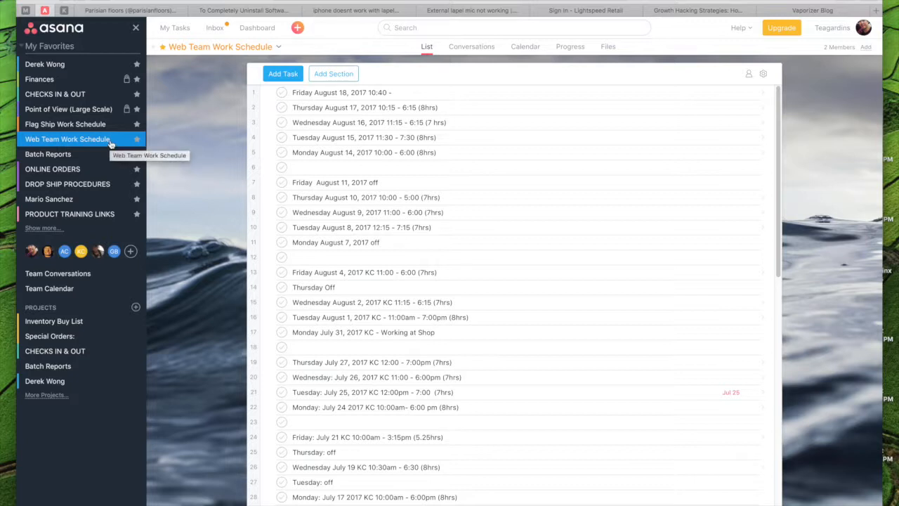
click(354, 198)
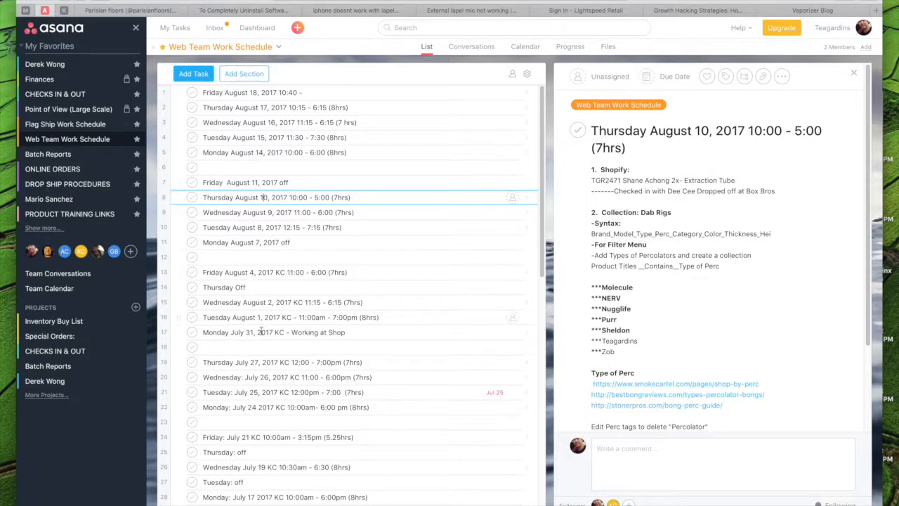
scroll(265, 338, down, 3)
click(254, 270)
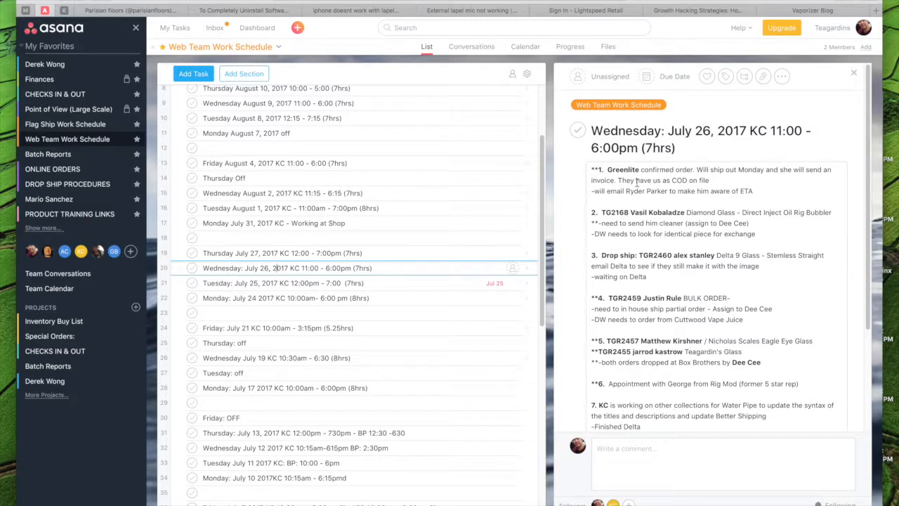
- Examine the first item, the Greenlite order note, in the July 26 description, and decline the incoming phone call
click(756, 191)
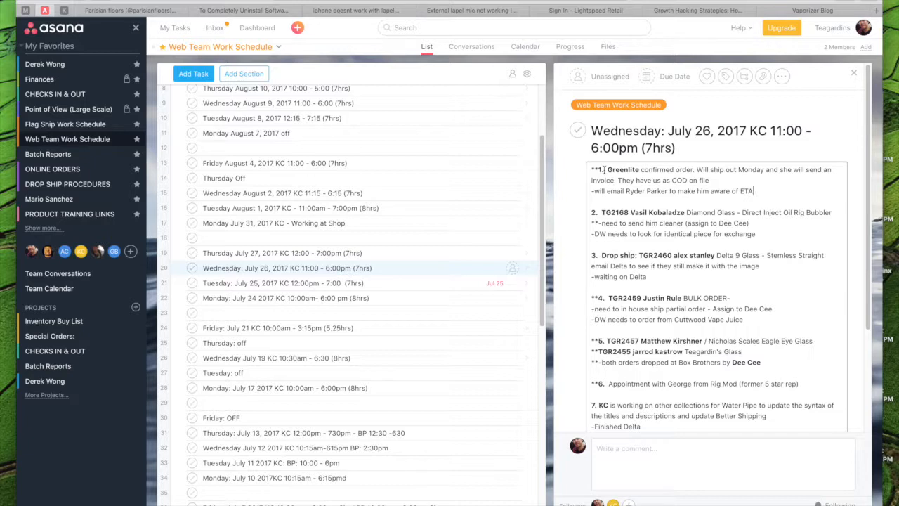
drag(591, 168, 780, 191)
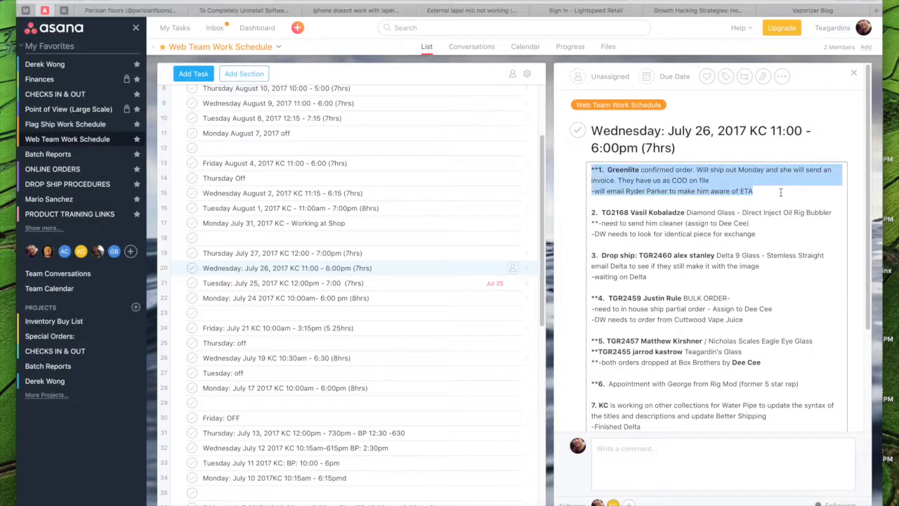
click(781, 192)
drag(764, 191, 588, 169)
click(604, 179)
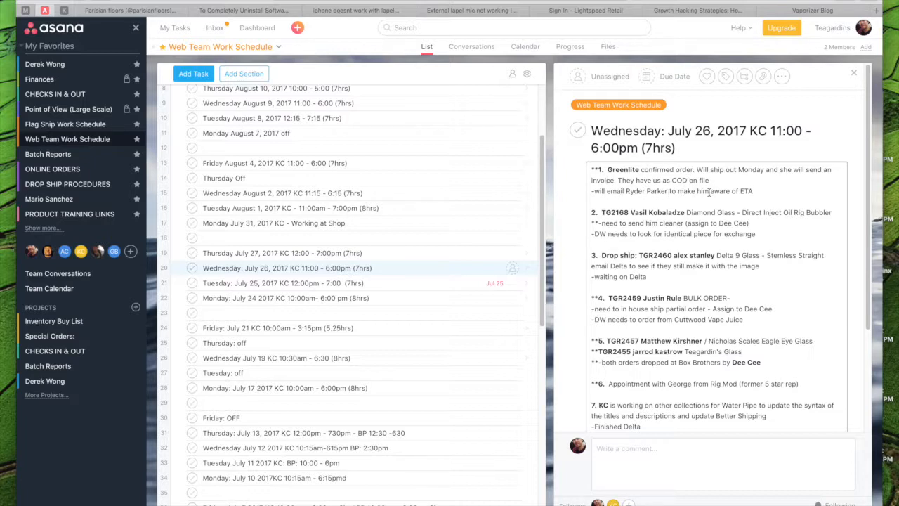
drag(754, 191, 585, 177)
click(628, 175)
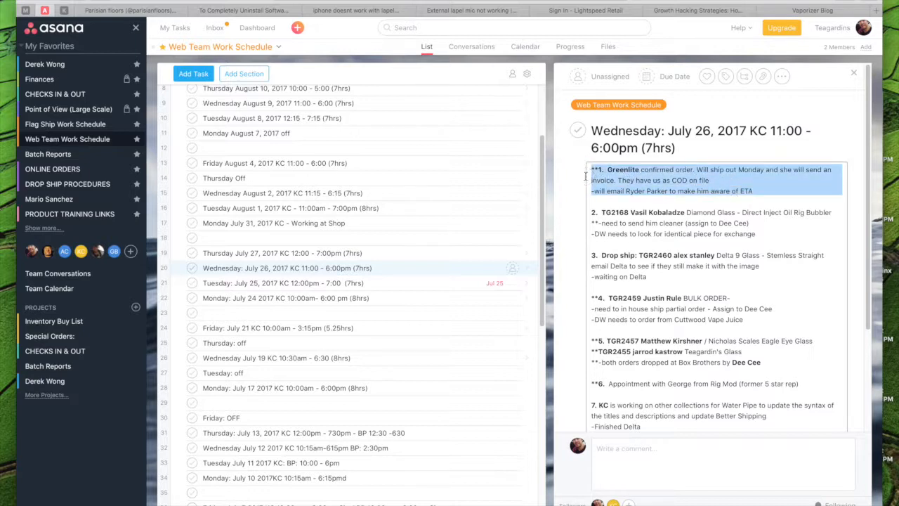
click(600, 212)
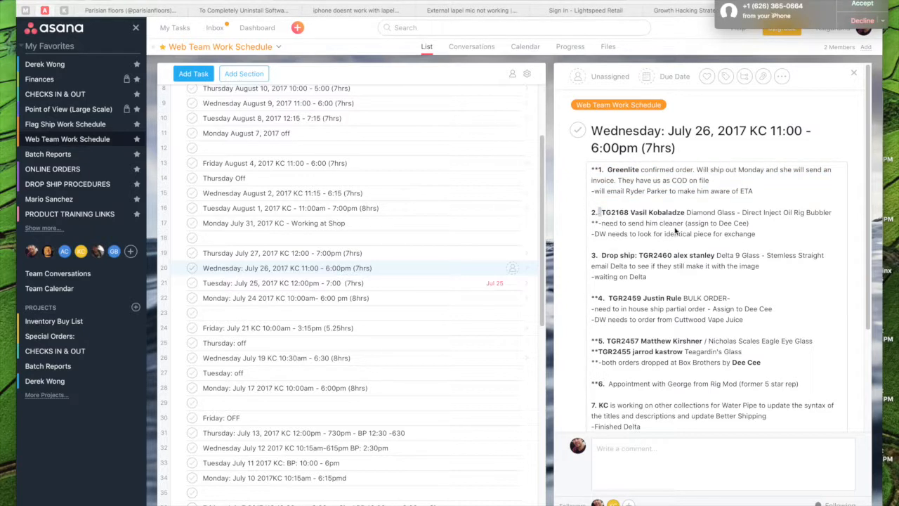
click(864, 21)
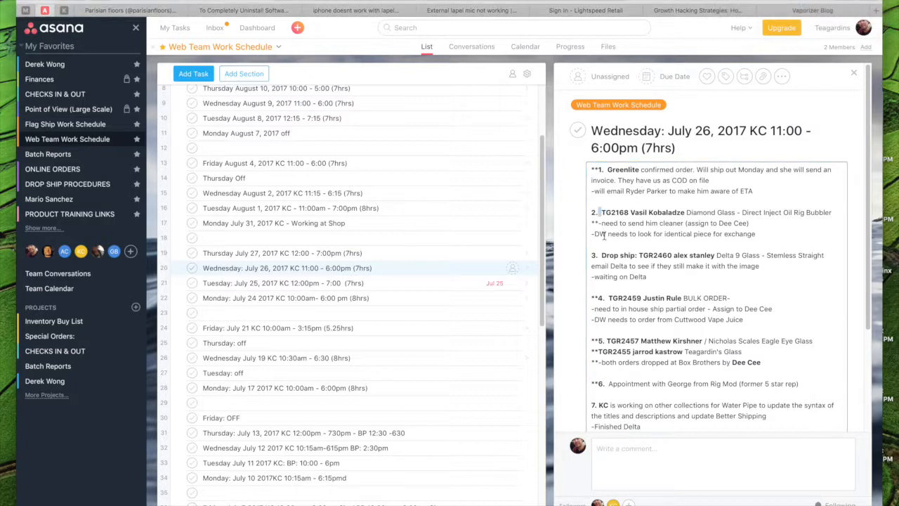
- Read through the whole July 26 entry down to its activity history and highlight the Greenlite item
click(365, 269)
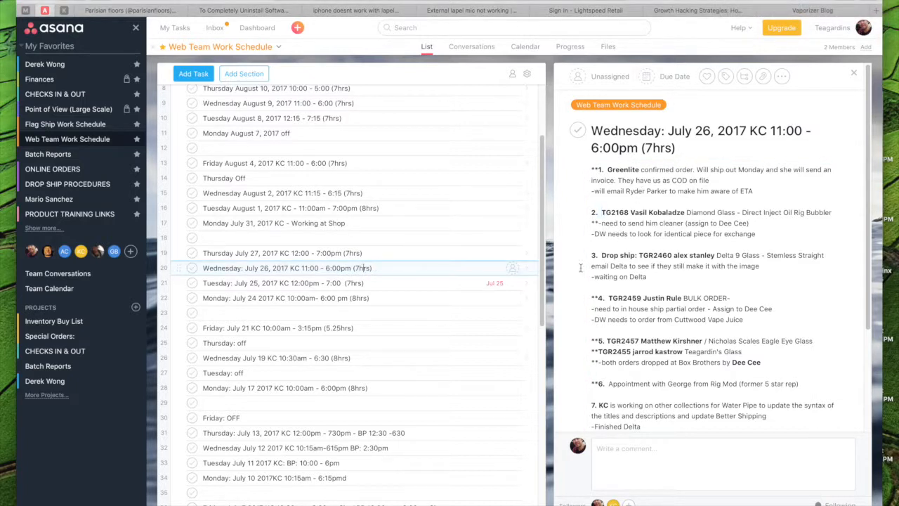
scroll(662, 271, down, 3)
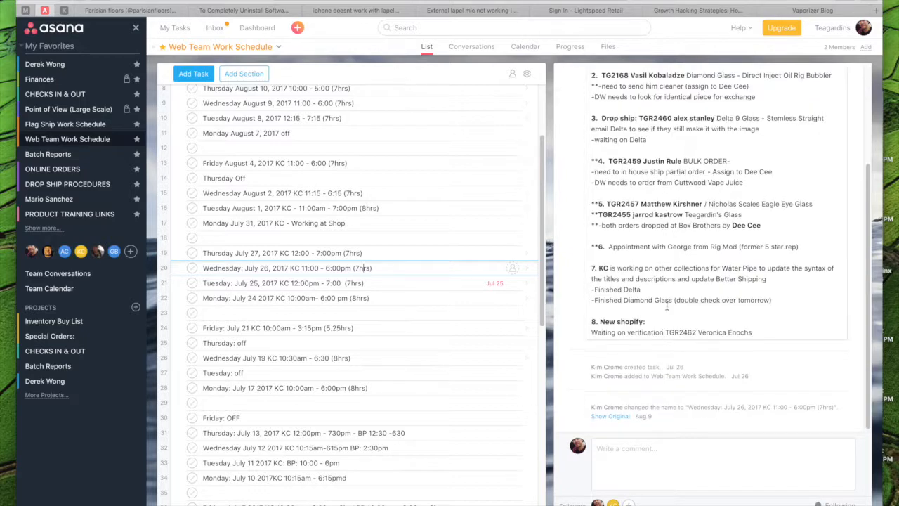
scroll(668, 233, up, 3)
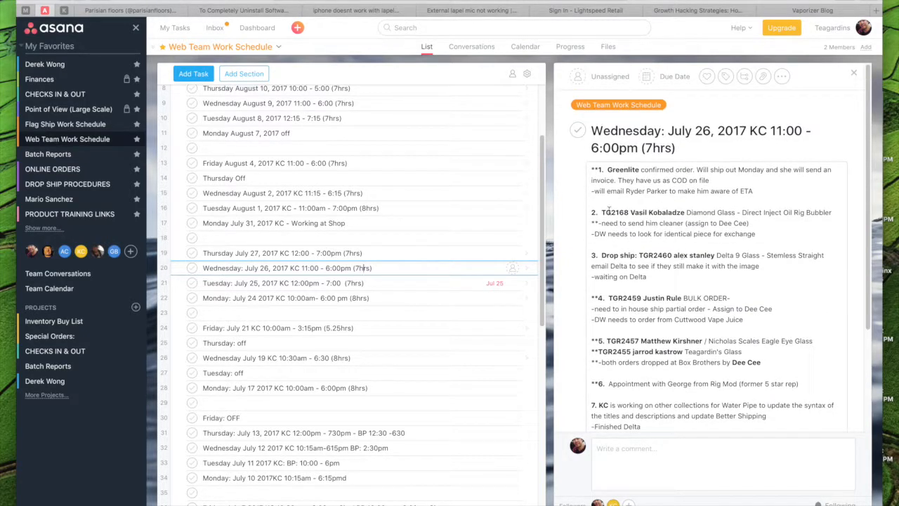
click(724, 177)
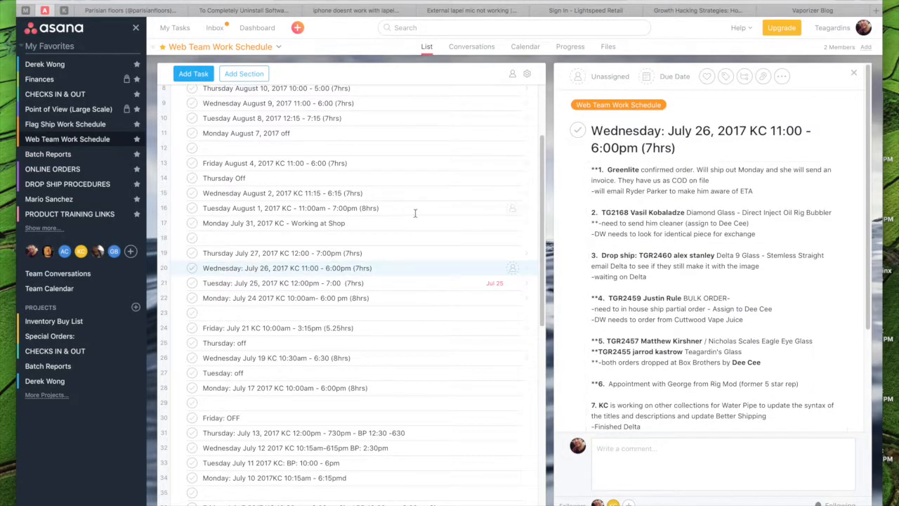
drag(759, 189, 588, 168)
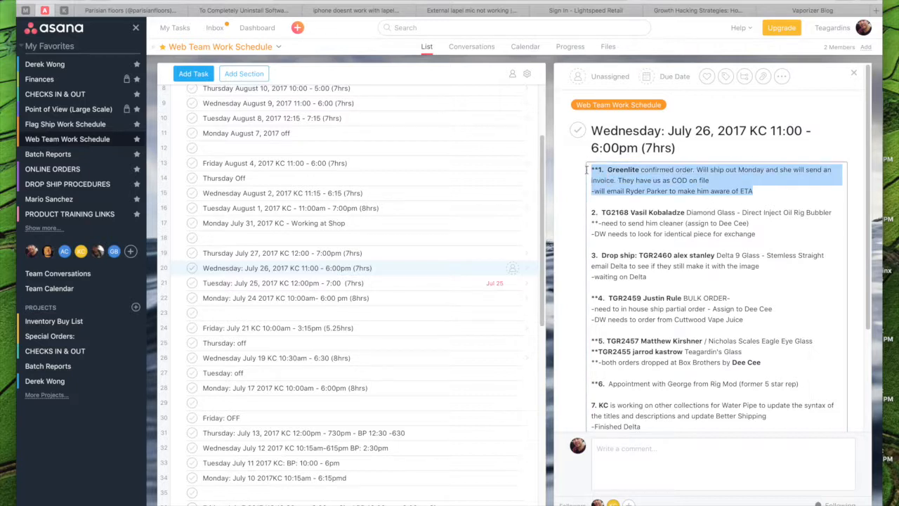
click(617, 190)
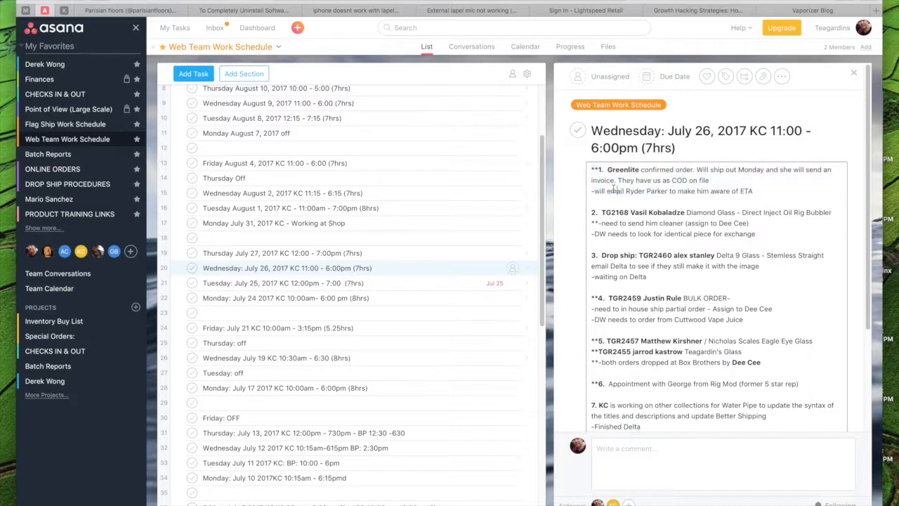
- Check the Flag Ship Work Schedule and reopen the July 26 entry in the Web Team Work Schedule
click(58, 125)
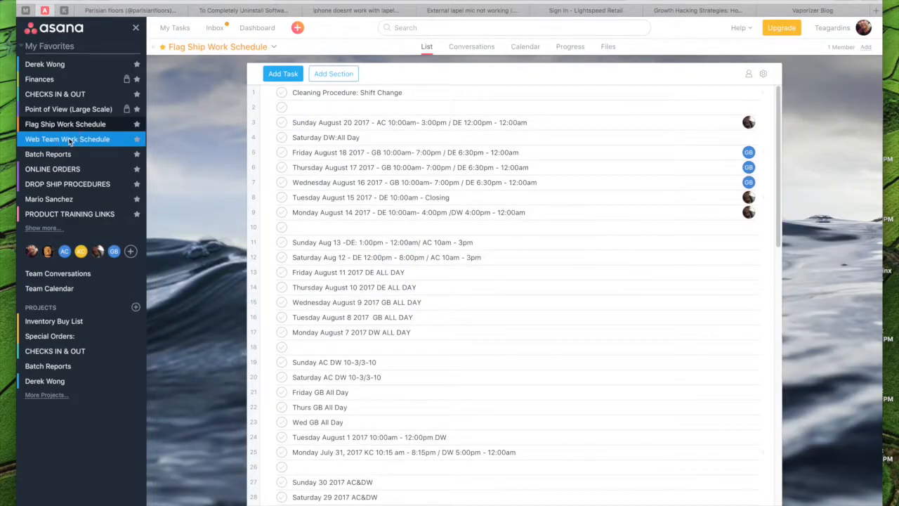
click(69, 140)
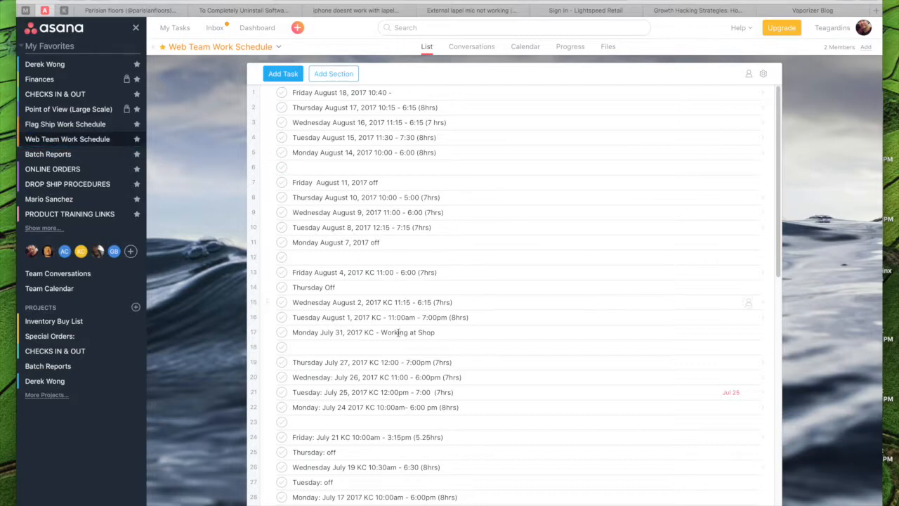
click(378, 379)
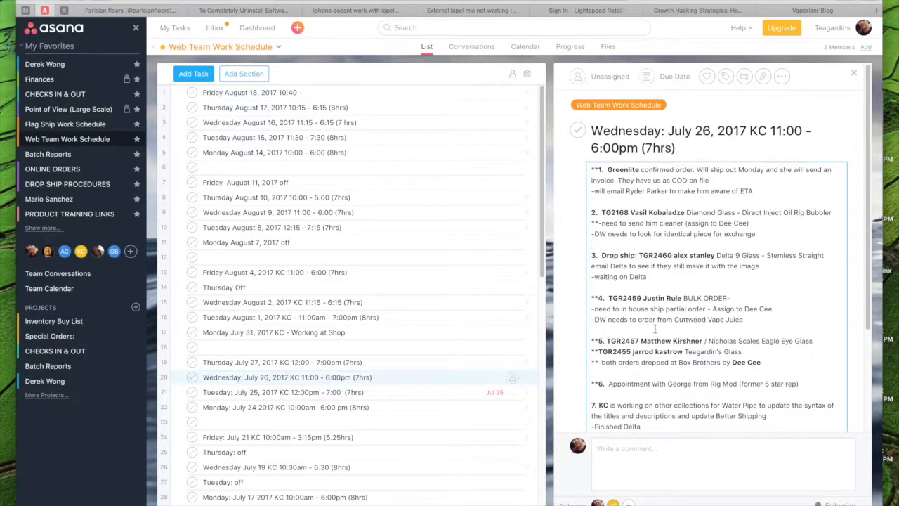
click(661, 451)
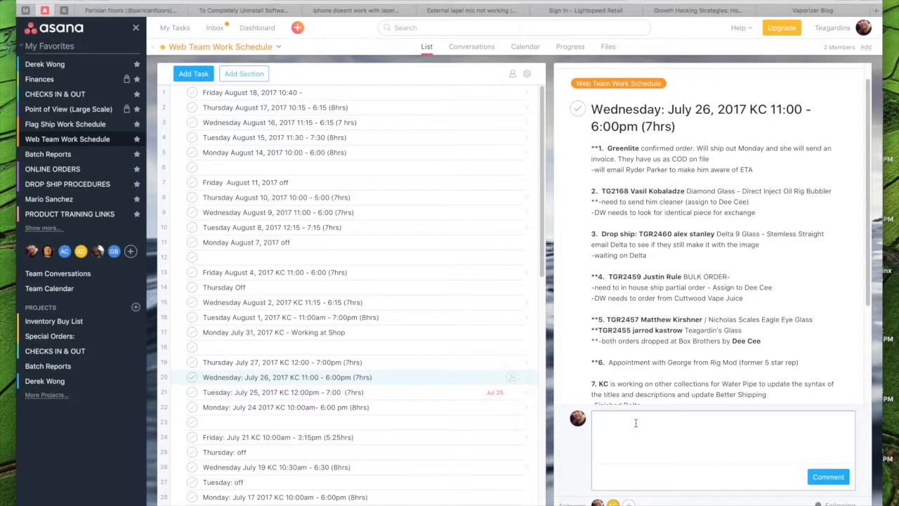
drag(770, 212, 607, 191)
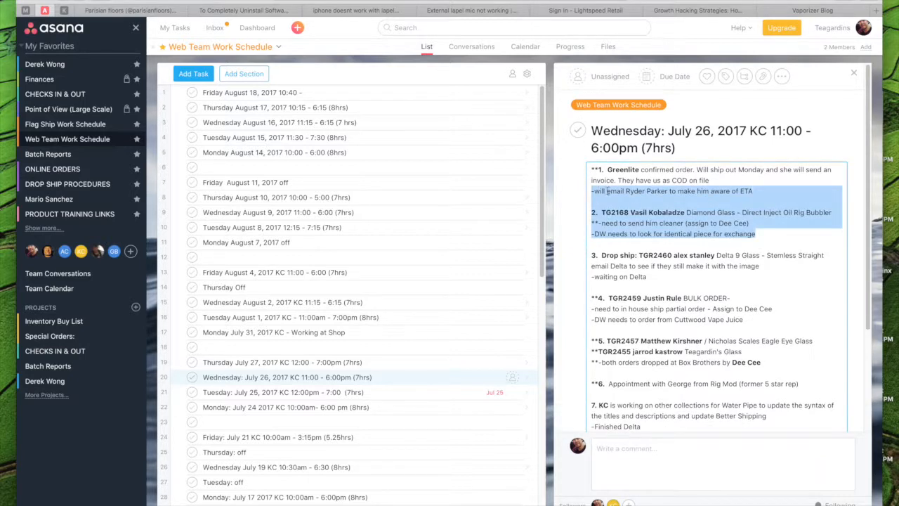
key(BackSpace)
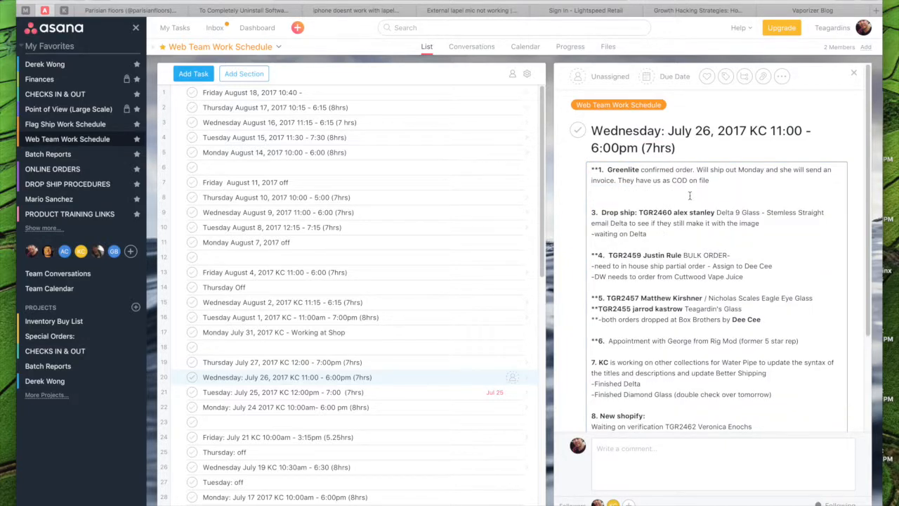
key(ctrl+z)
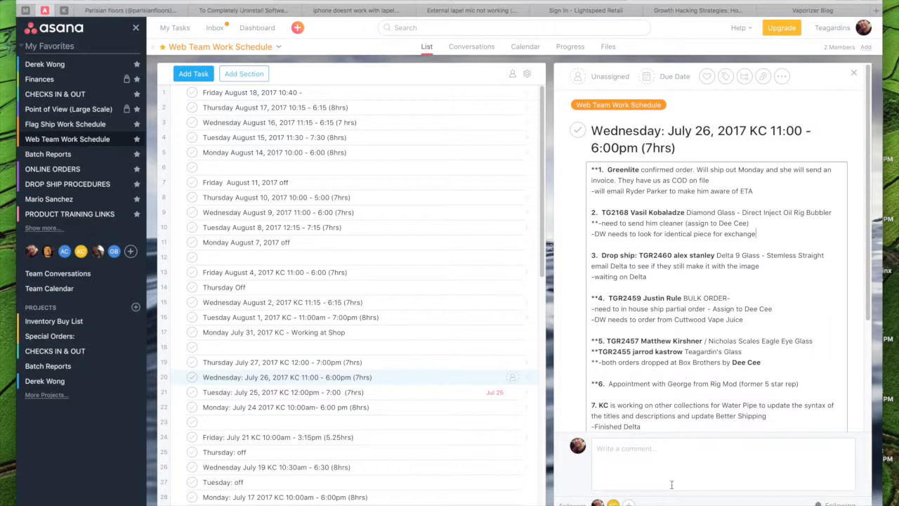
- Copy the complete Greenlite item from the July 26 description and post it as a comment on that task
click(671, 438)
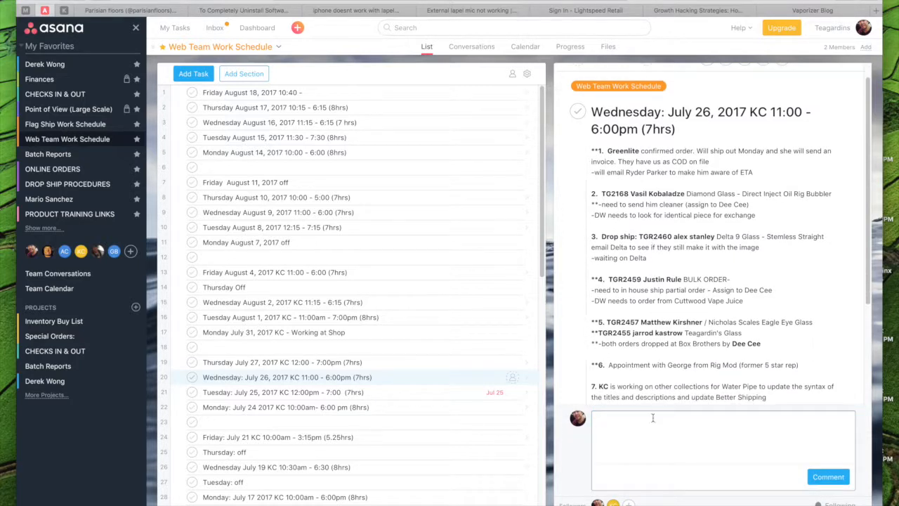
triple_click(681, 186)
key(ctrl+c)
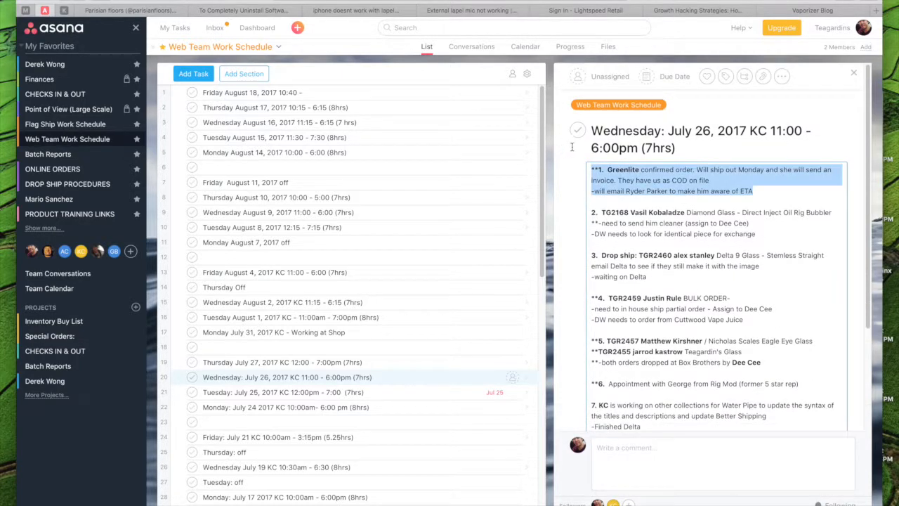
click(679, 452)
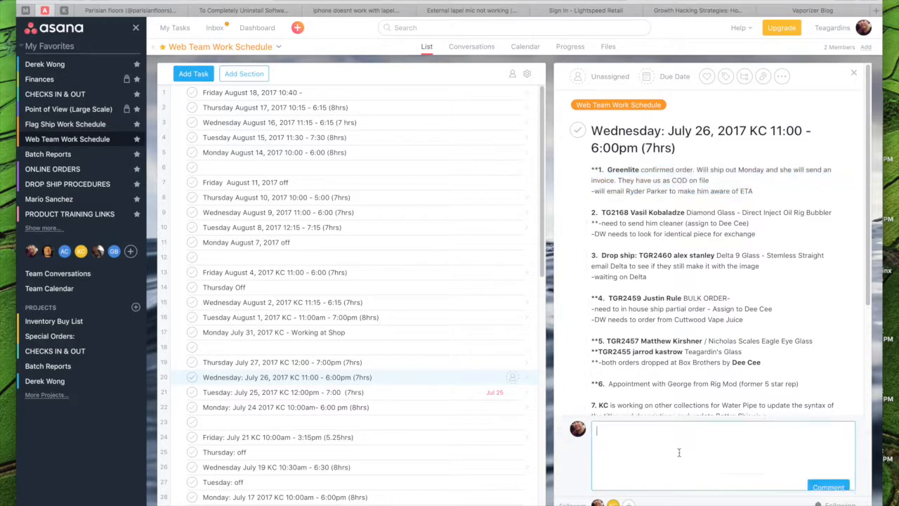
key(ctrl+v)
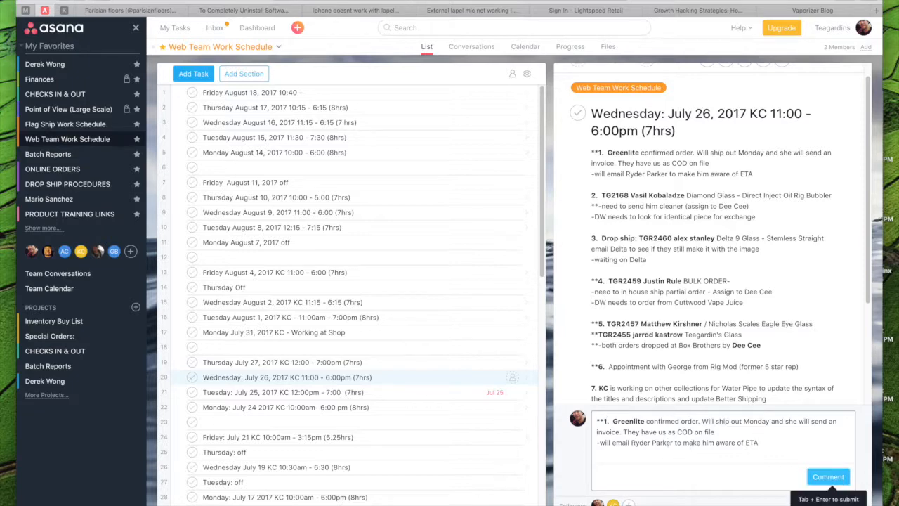
click(828, 476)
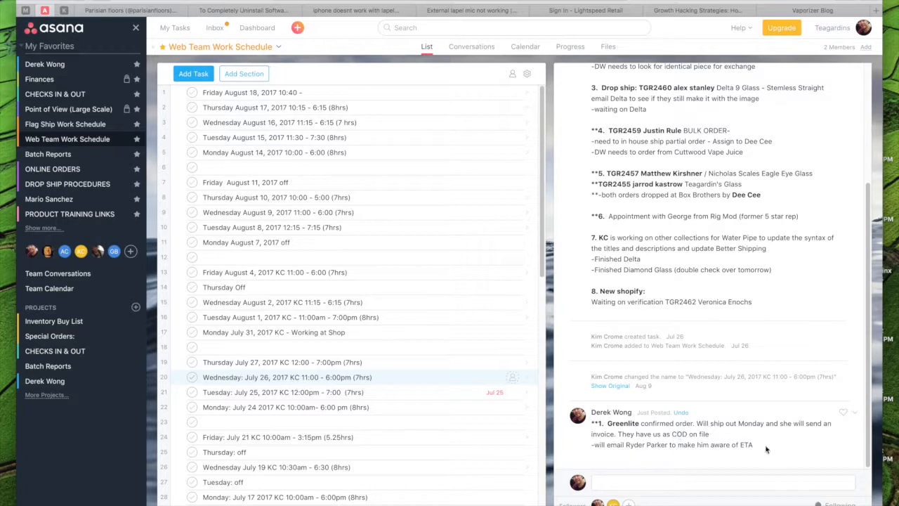
- Paste the Greenlite item into a new comment draft and cut its last line off partway through the recipient's name
click(855, 413)
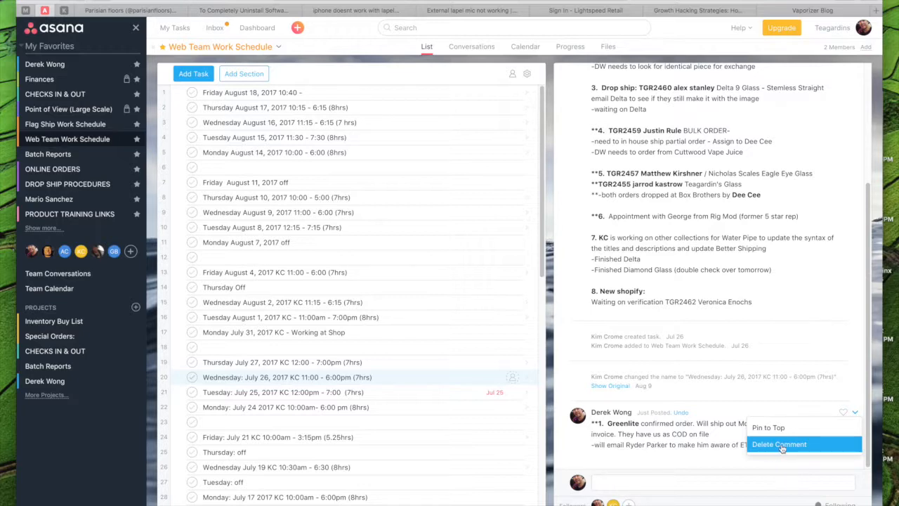
click(693, 481)
key(super+v)
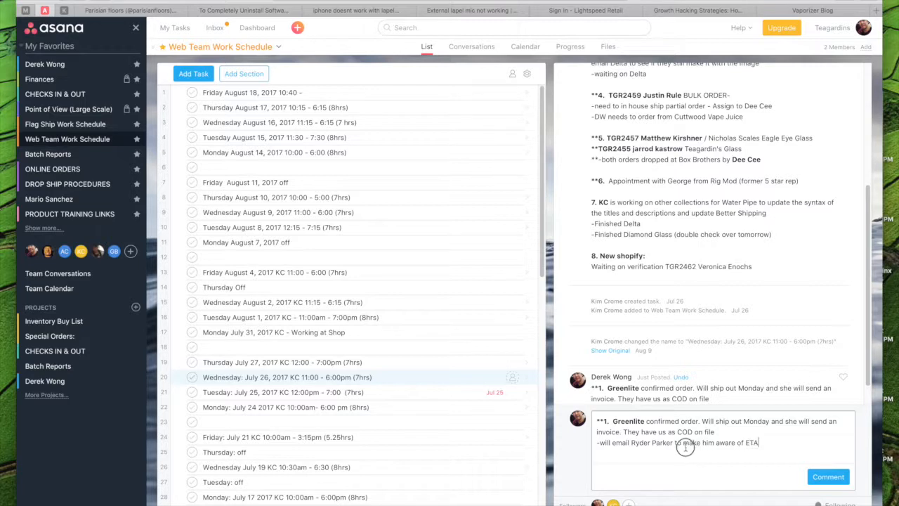
shift+click(644, 442)
key(BackSpace)
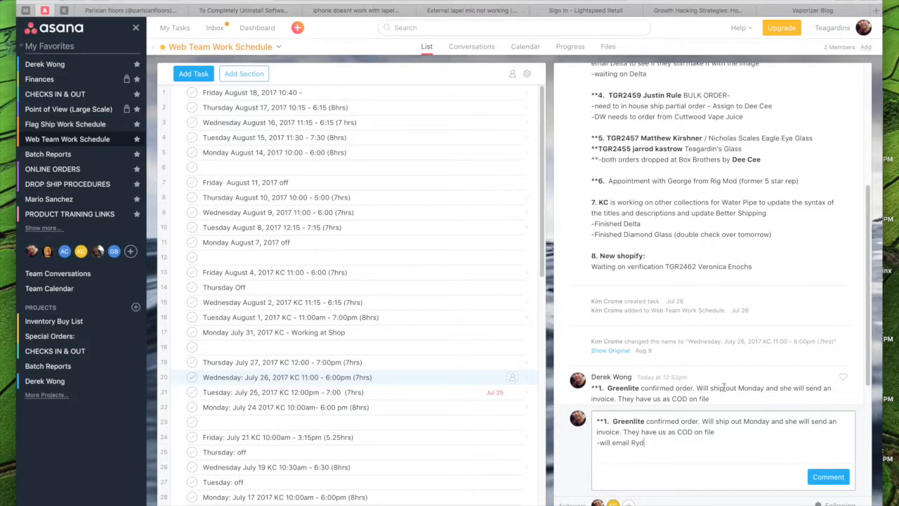
- Select the complete Greenlite item in the July 26 task description
scroll(728, 283, up, 5)
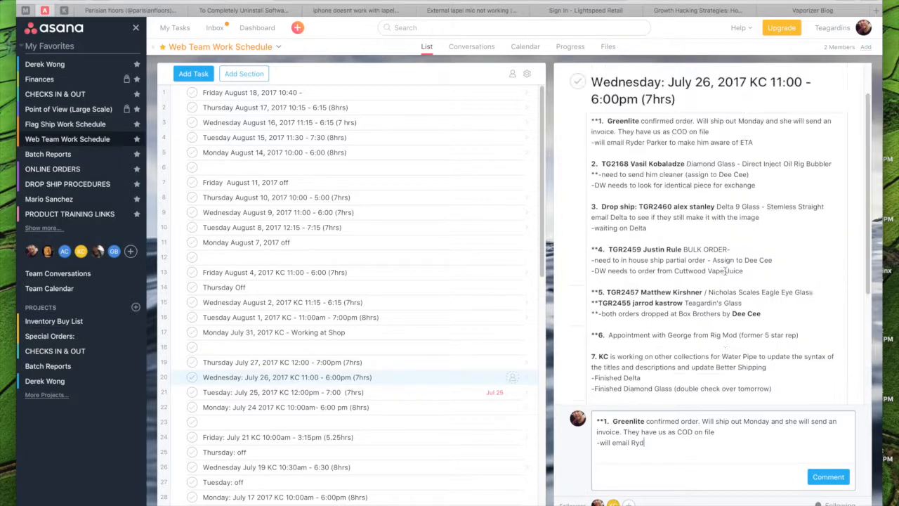
drag(661, 174, 580, 157)
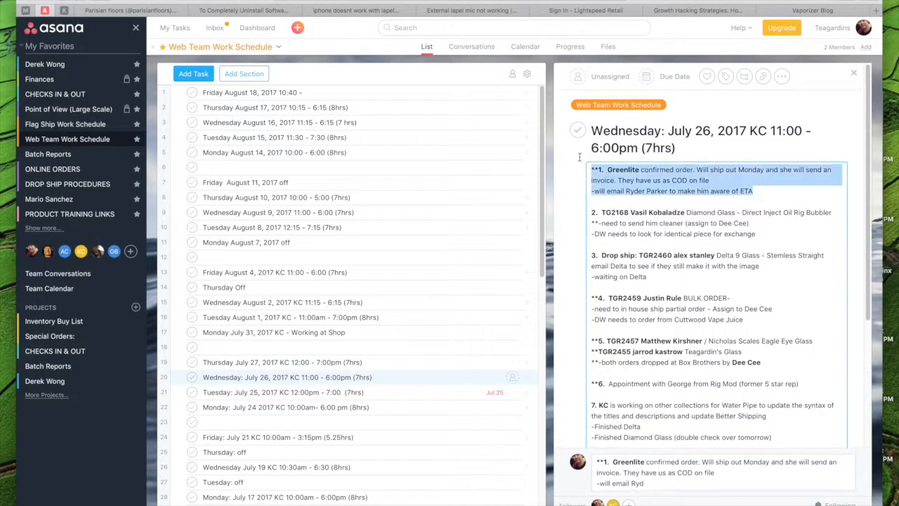
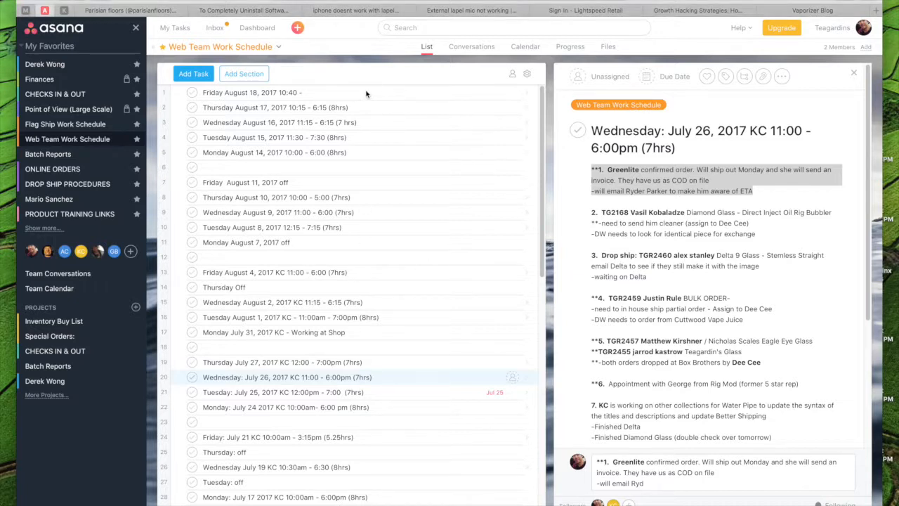
- Check the August 18 and August 17 entries and insert two blank tasks above the August 18 entry
click(427, 97)
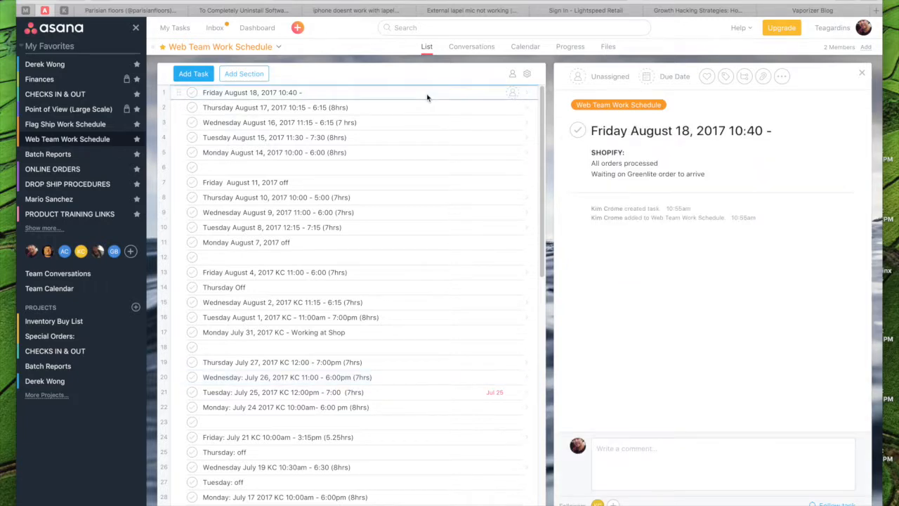
click(426, 105)
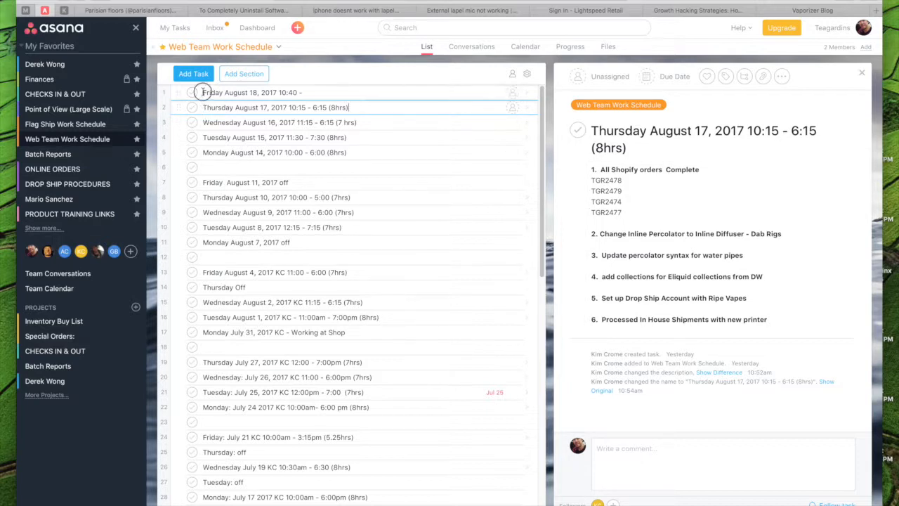
click(204, 93)
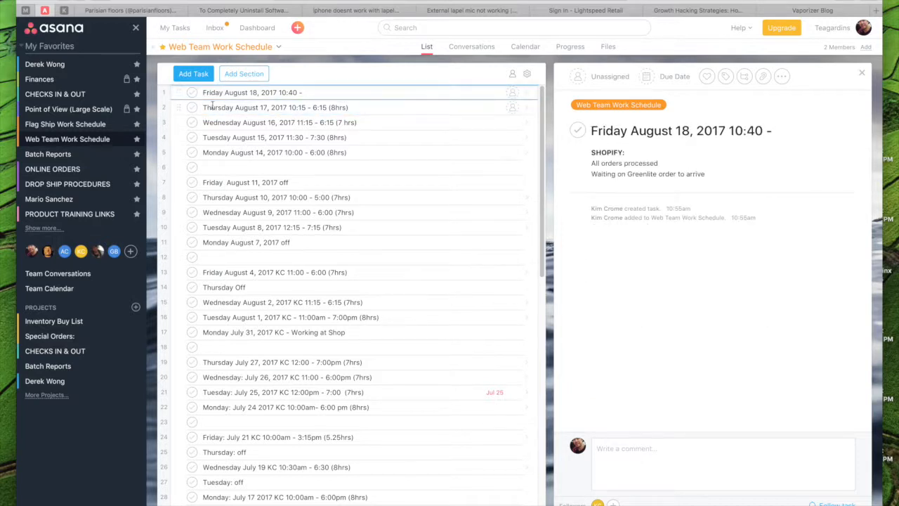
key(Return)
key(Return)
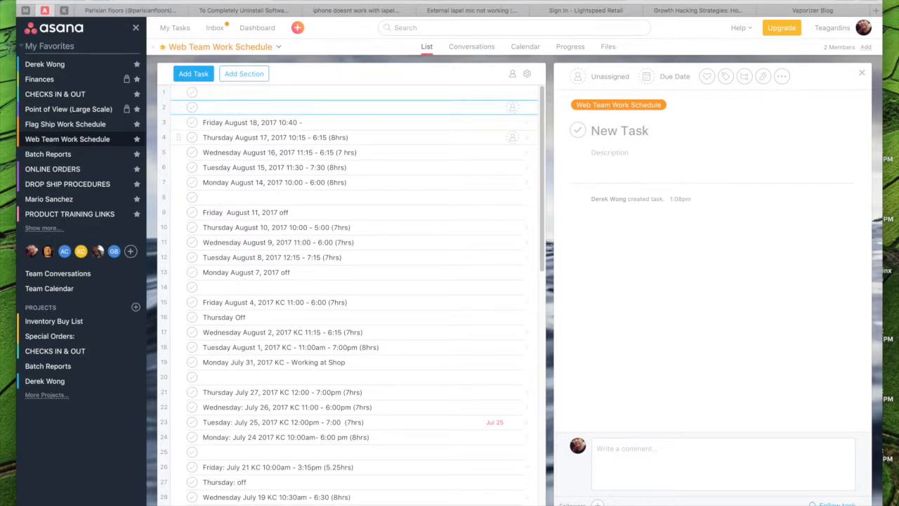
- Name the first blank task "Friday August 18, 2017 10:40"
key(Up)
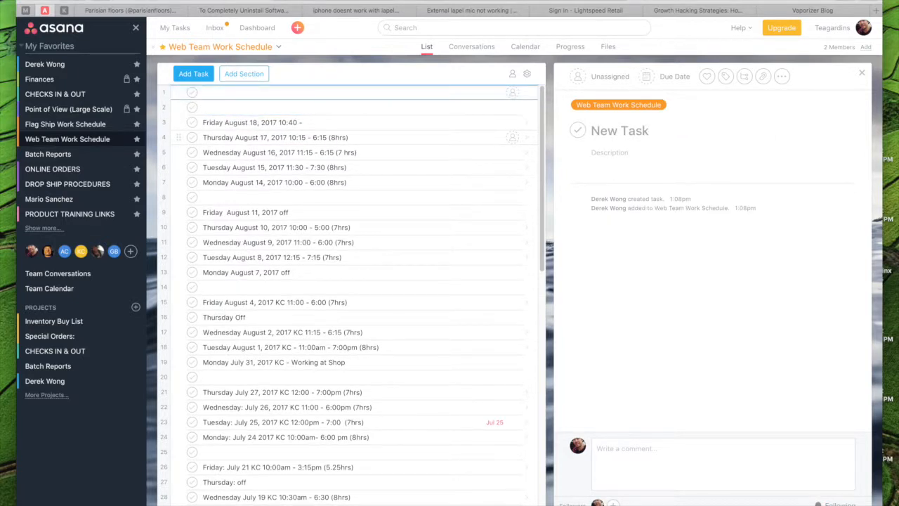
text(Fri)
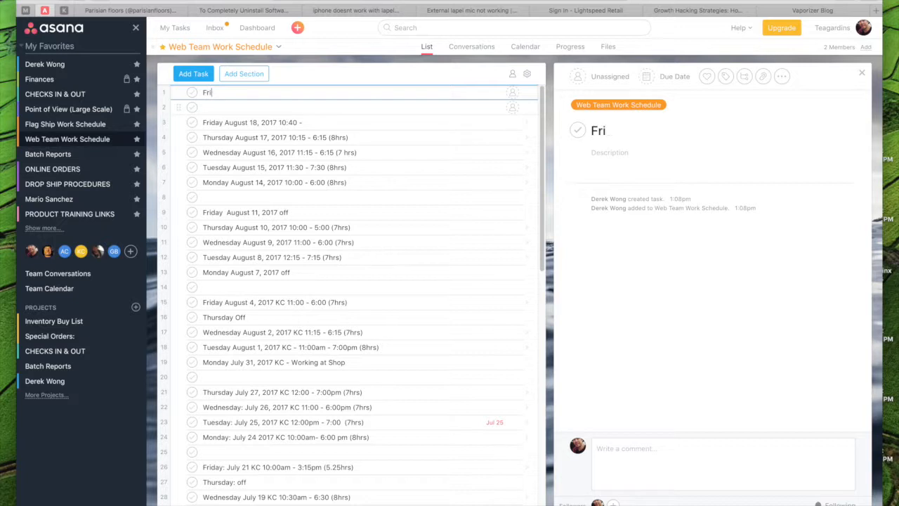
text(day August)
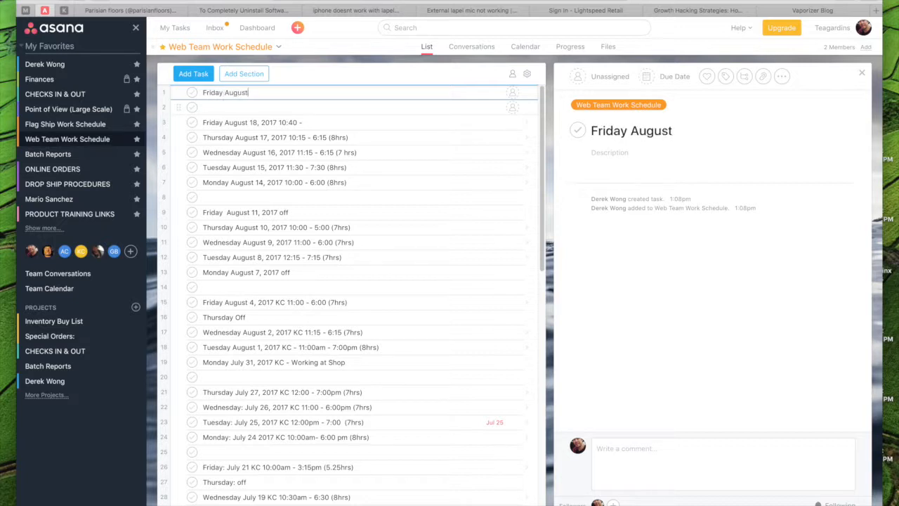
text( 18, 2017 )
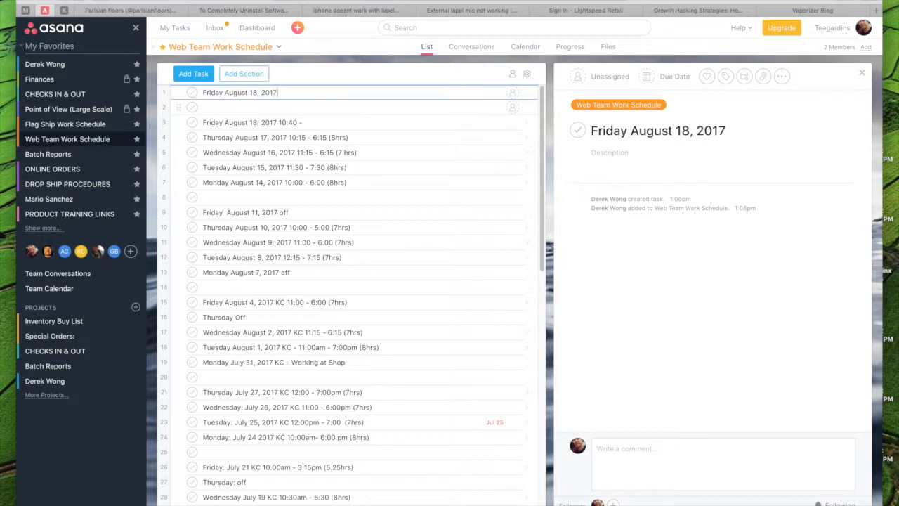
text(10:40)
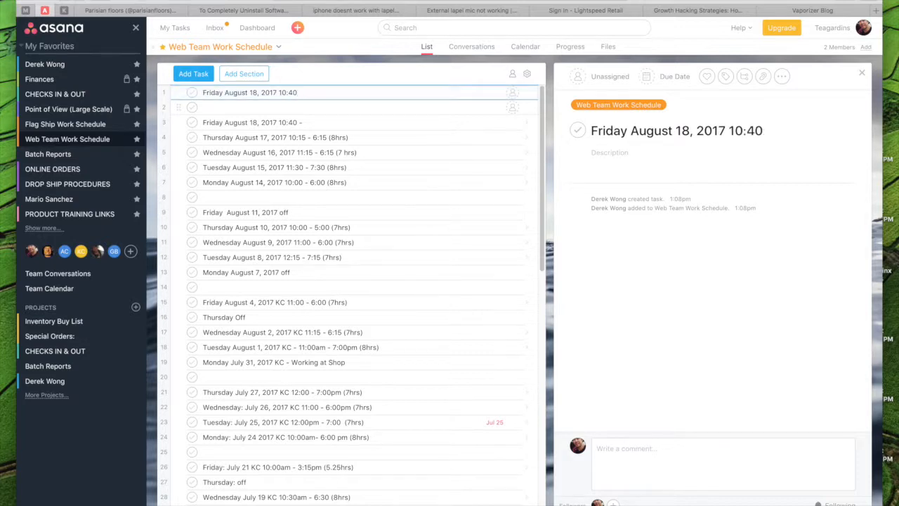
- Start the new task's description with "SHopify Order:" and the line "Processed and shipped out" followed by the order number
click(660, 163)
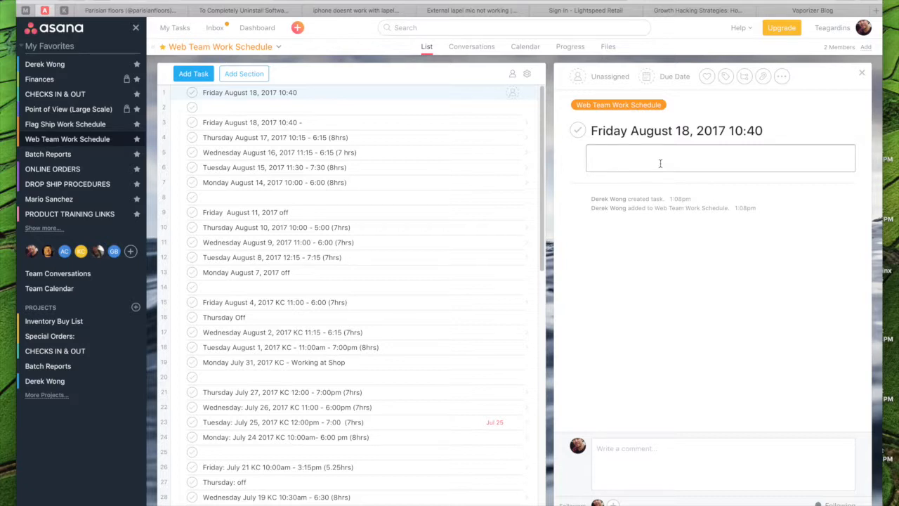
text(SHopify Order:)
key(Return)
text(Processed and shipped)
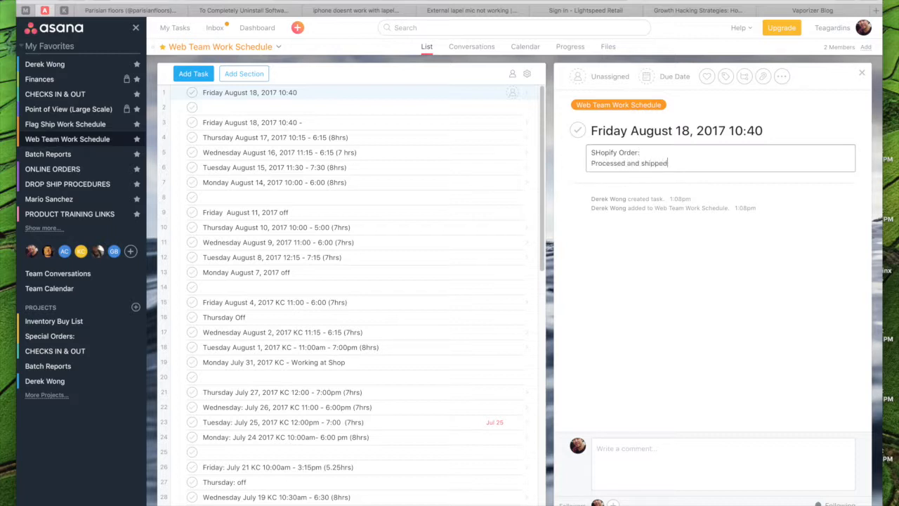
key(Return)
key(Return)
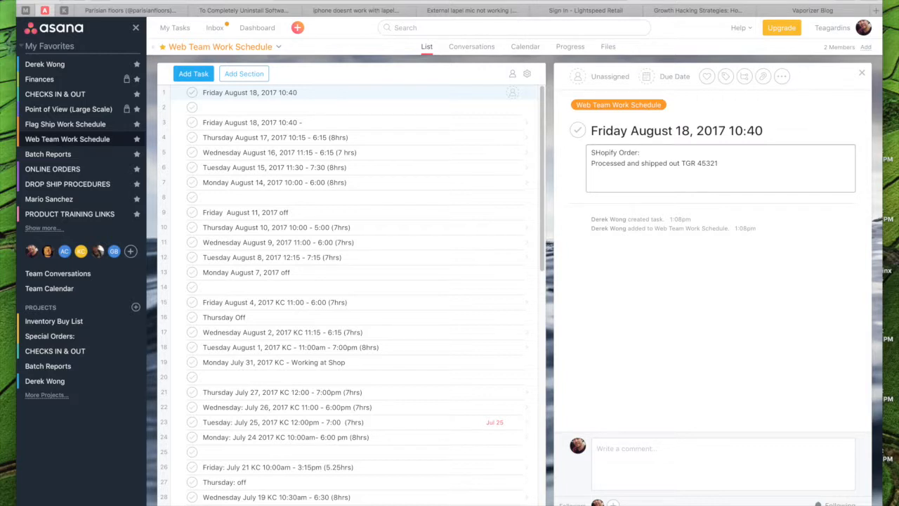
- Add a description line saying the Greenlite contact left a message for DW to return his call, and mention that teammate at its end
key(BackSpace)
key(BackSpace)
key(BackSpace)
key(BackSpace)
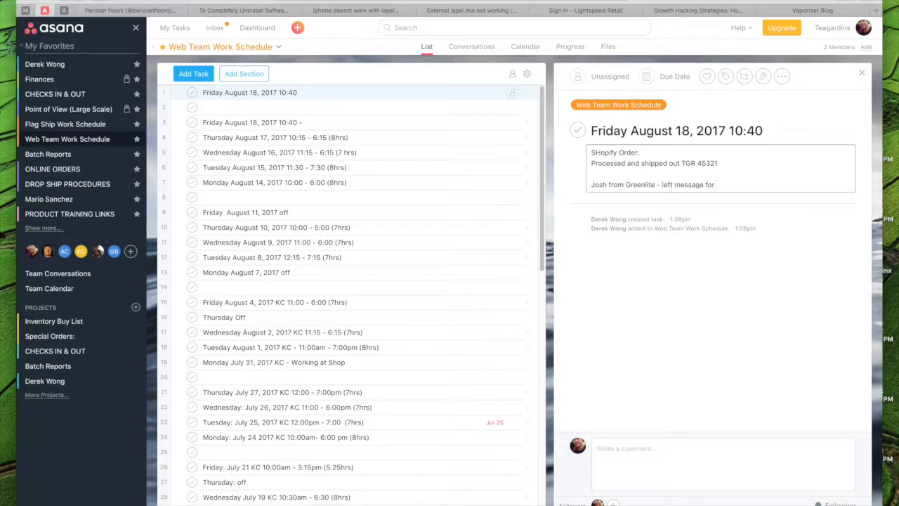
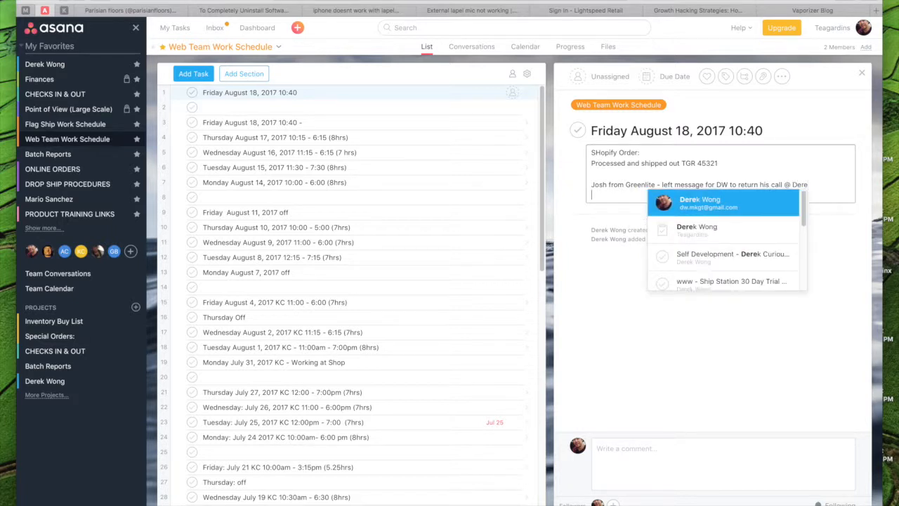
click(706, 207)
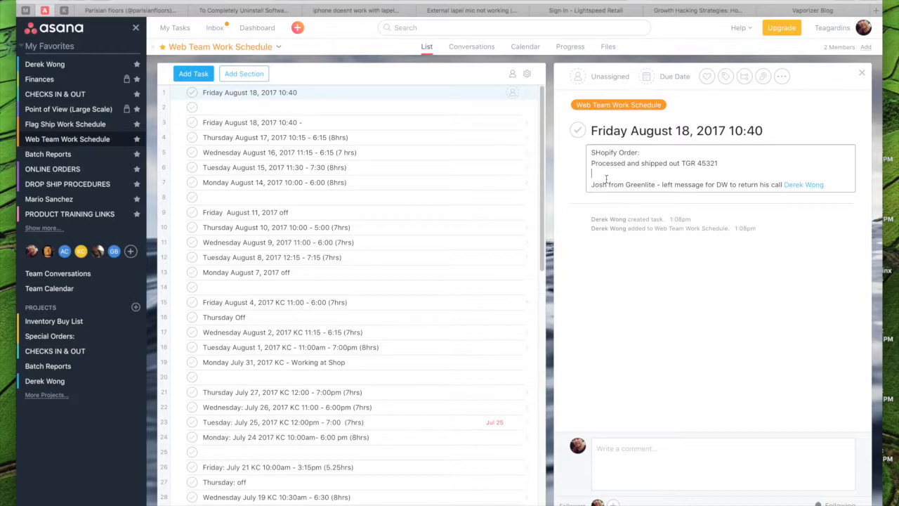
- Insert the heading "PHONE MESSAGE" above the Greenlite message line in the description
key(Return)
text(bPHON)
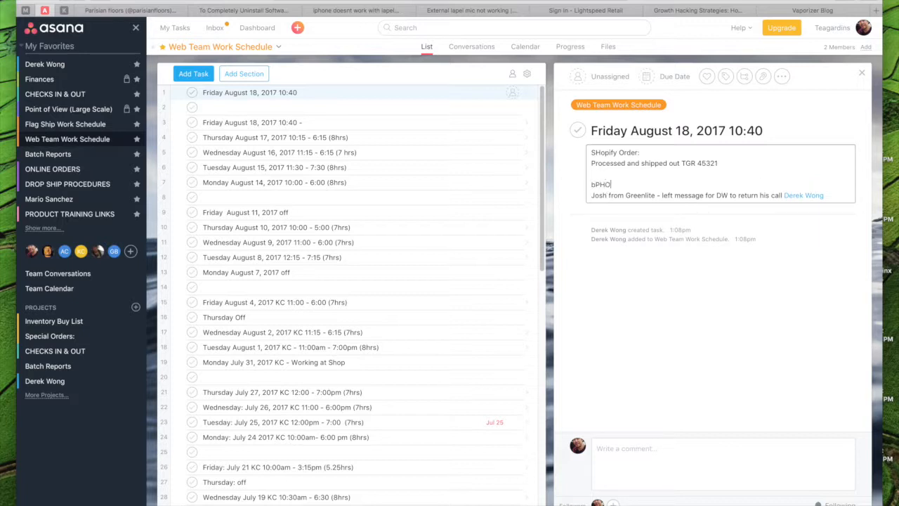
key(BackSpace)
key(BackSpace)
key(BackSpace)
key(BackSpace)
key(BackSpace)
key(BackSpace)
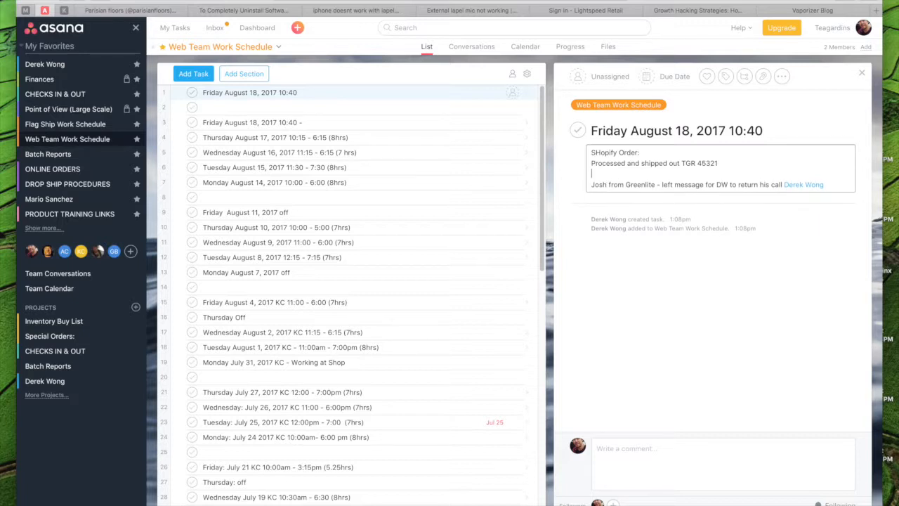
key(Return)
text(PH)
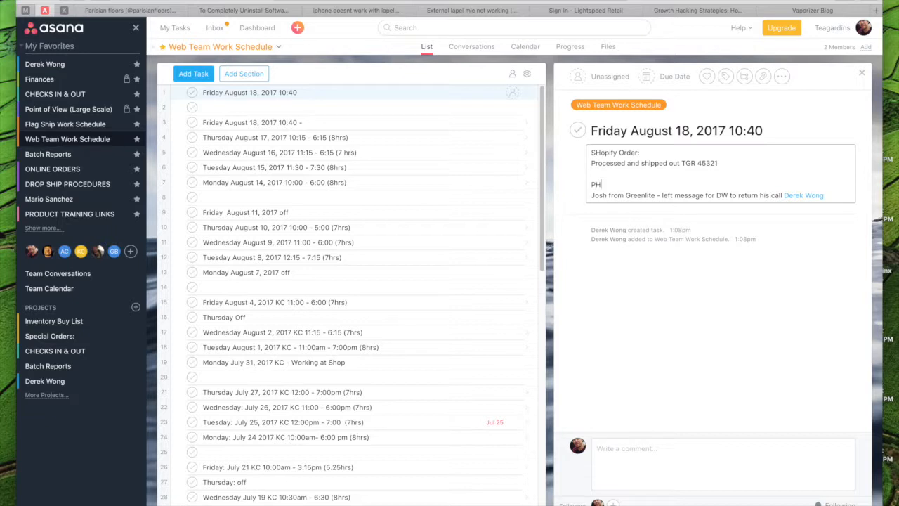
text(ONE MESSAHE)
key(BackSpace)
key(BackSpace)
text(GE)
- Add the heading "Greenlite Delivery" below the phone message, separated by a blank line
click(840, 195)
key(Return)
key(Return)
text(Gree)
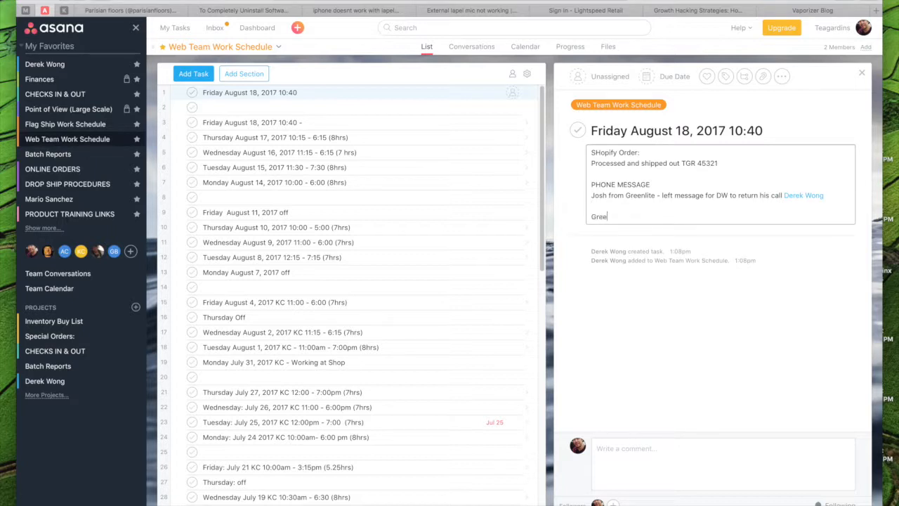
text(nlite Delivery)
key(Return)
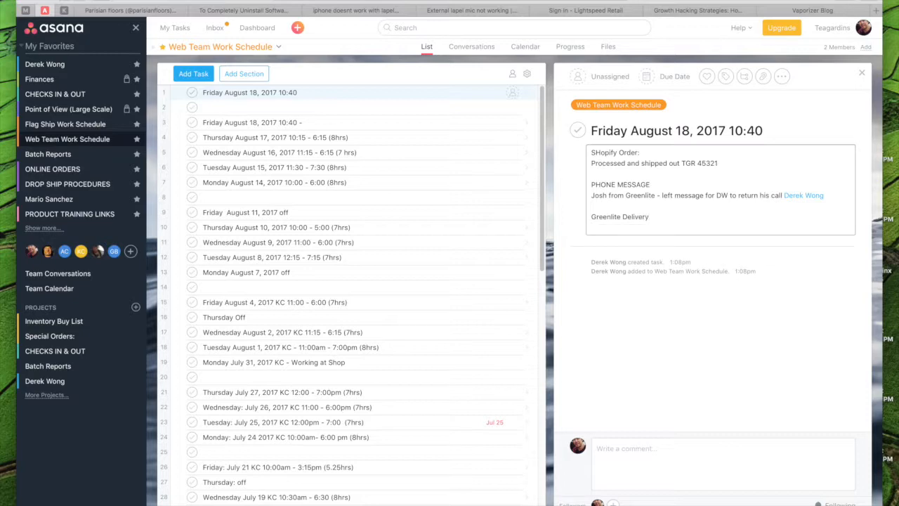
- Close the Photos and iTunes windows covering the work schedule
key(super+Tab)
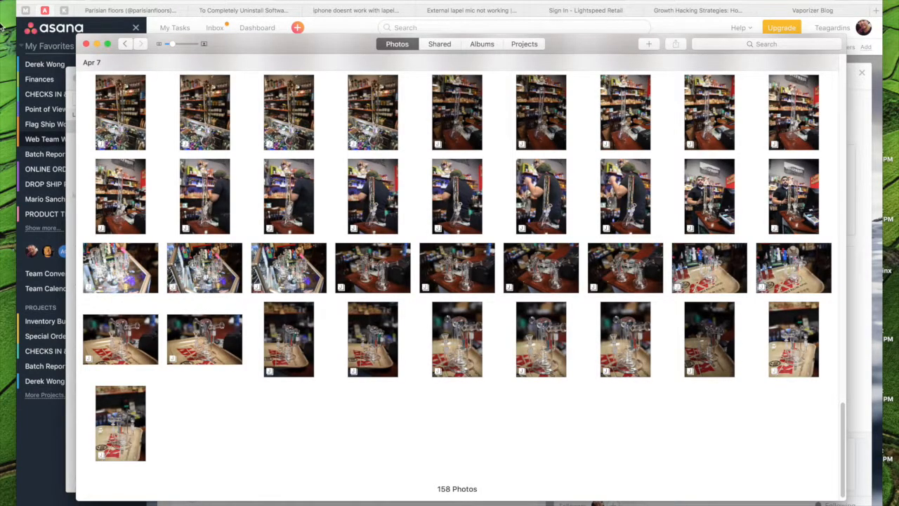
click(85, 43)
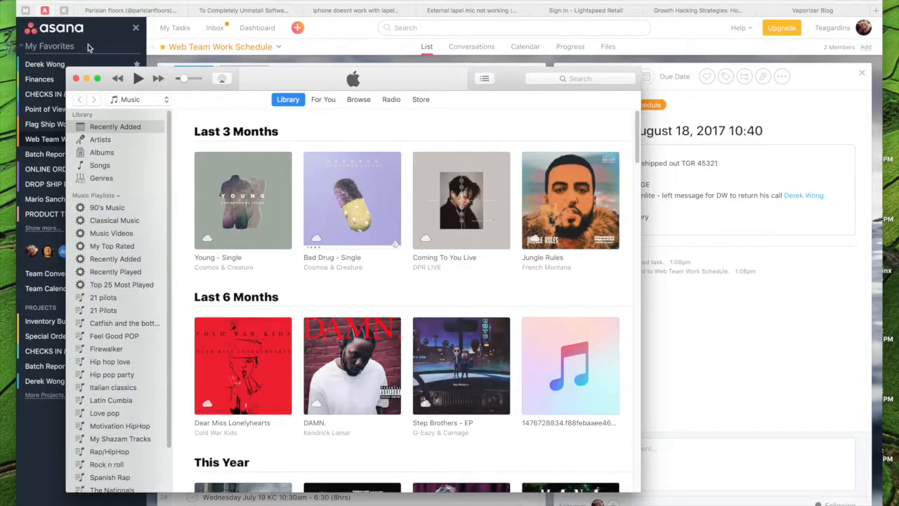
click(76, 78)
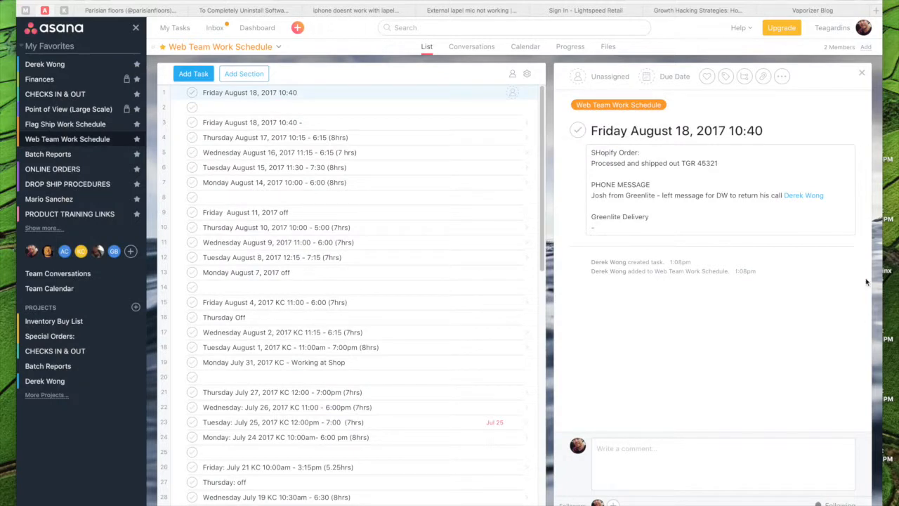
- Replace the dash under Greenlite Delivery with the line "Shift 1 recieved product inventory"
click(648, 228)
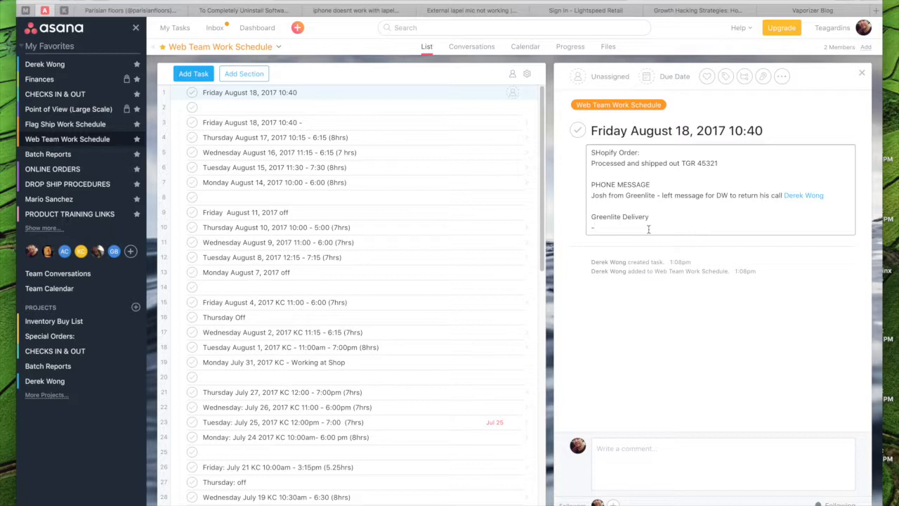
text(Gabr)
key(BackSpace)
key(BackSpace)
key(BackSpace)
key(BackSpace)
text(SShift 1 recieved product inventory)
key(Return)
- Add the line "processed in computer" to the Greenlite Delivery notes
text(processed)
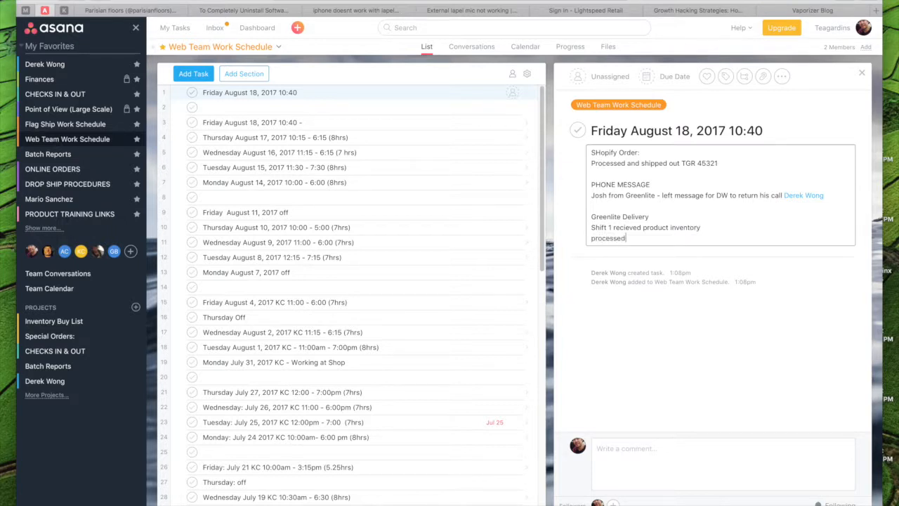
text( in computer)
key(Return)
- Finish the Greenlite Delivery notes with the line "will not have time to stock on shelf"
text(wil)
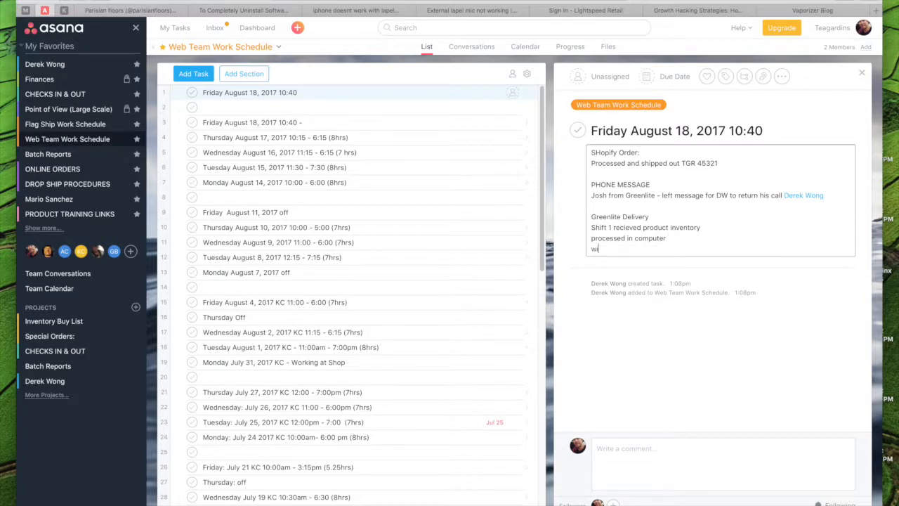
text(l not have time to stock on shelp)
key(BackSpace)
key(BackSpace)
text(f)
key(BackSpace)
text(lf)
- Copy the task's entire description and post it as a comment on the same task
drag(564, 257, 576, 141)
right_click(602, 163)
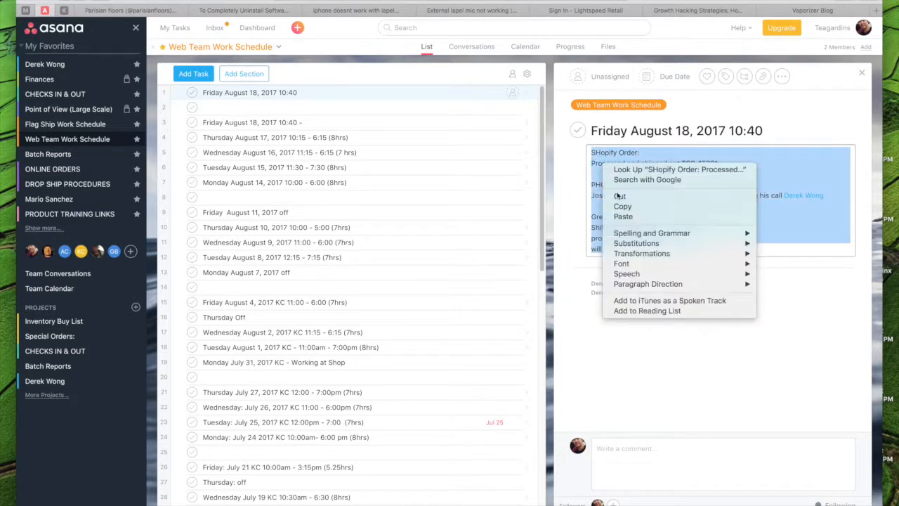
click(622, 206)
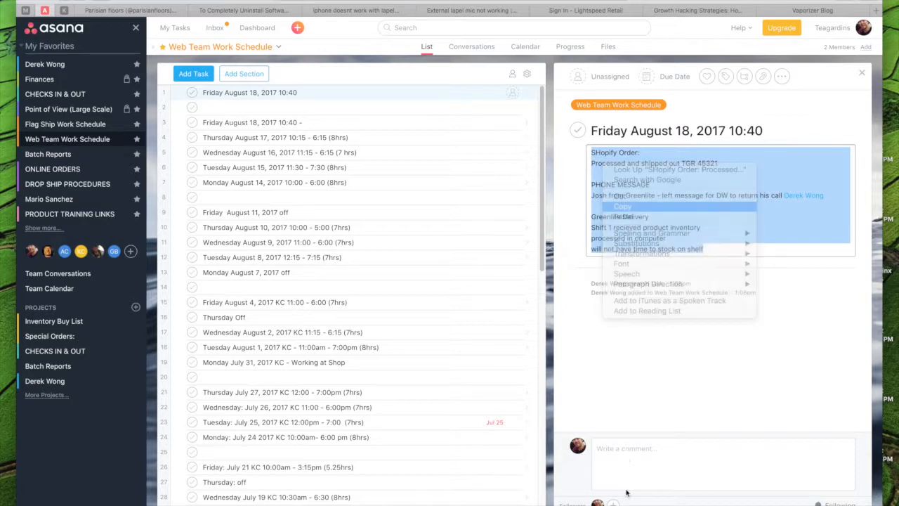
click(637, 457)
key(super+v)
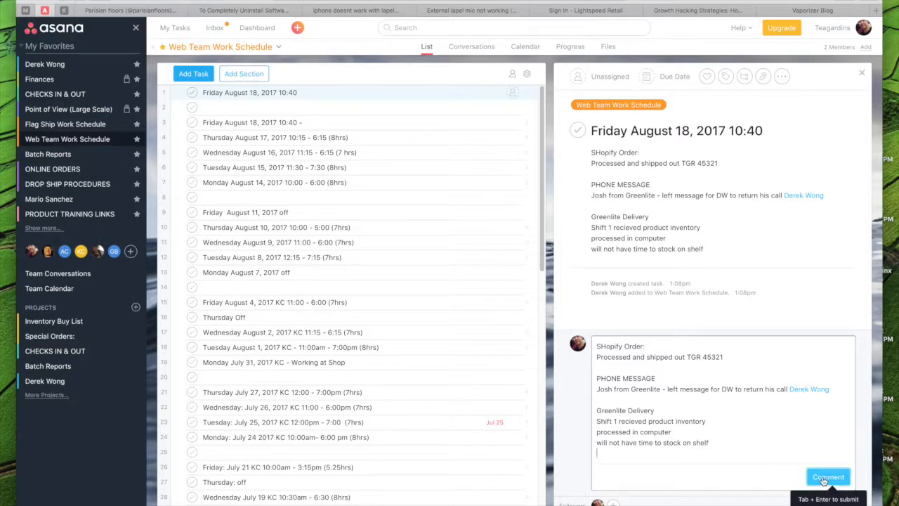
key(Tab+Return)
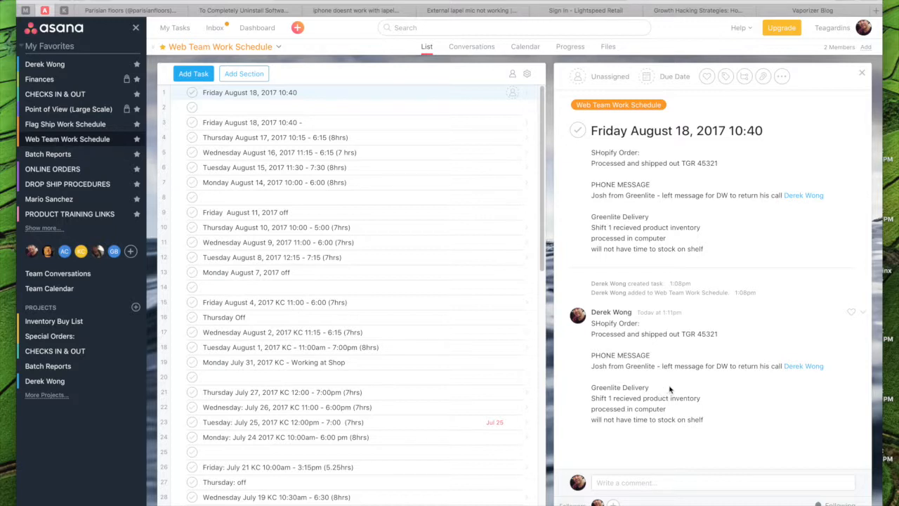
- Start a new comment draft on the task with the text "SHIFT 2"
click(759, 392)
click(678, 478)
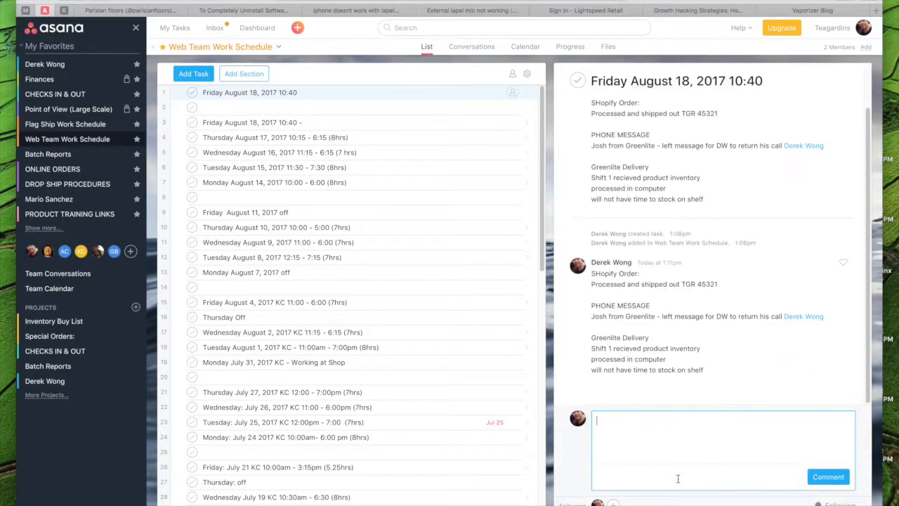
text(SHIFT 2)
- Extend the title of the Friday August 18, 2017 10:40 task with "- 6:00 0 /" and the second worker's first name
click(314, 95)
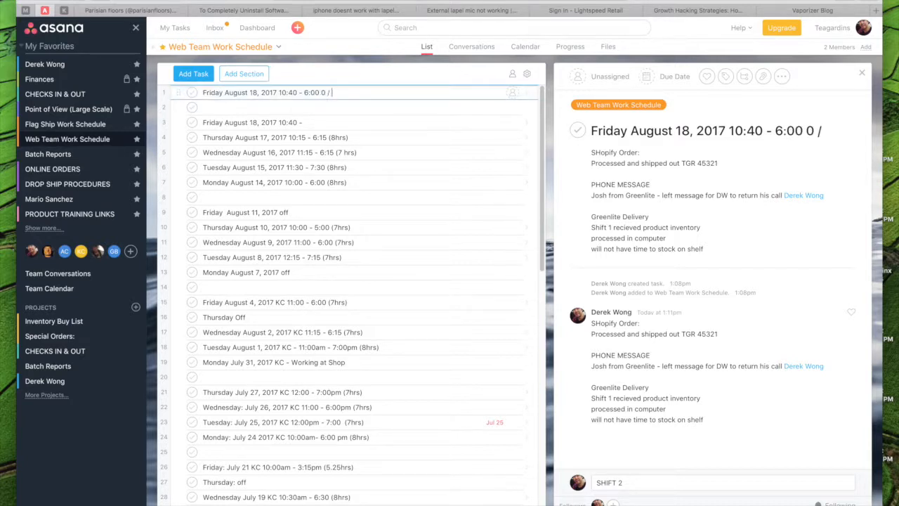
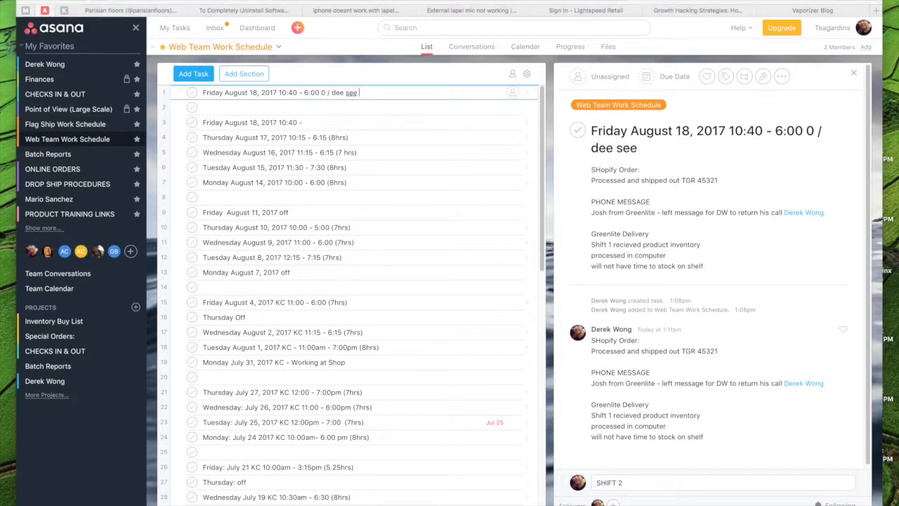
key(Escape)
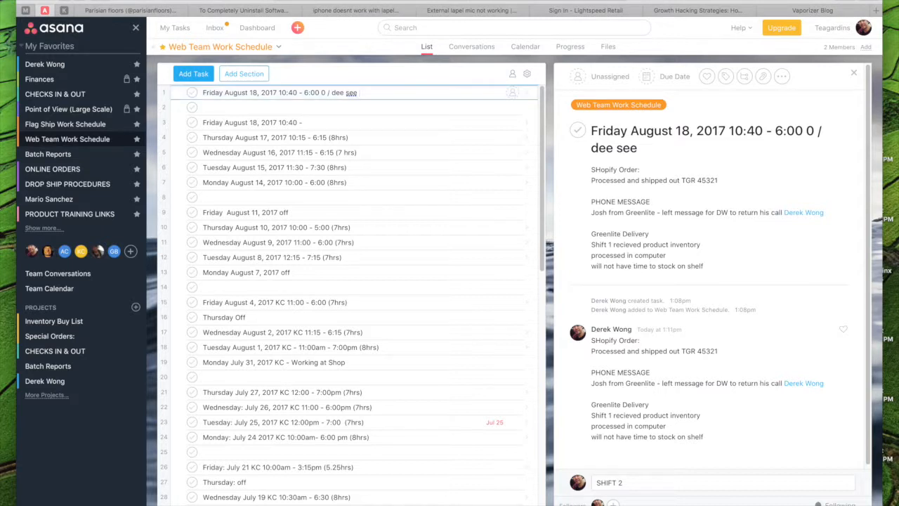
key(BackSpace)
key(BackSpace)
key(BackSpace)
key(BackSpace)
click(484, 210)
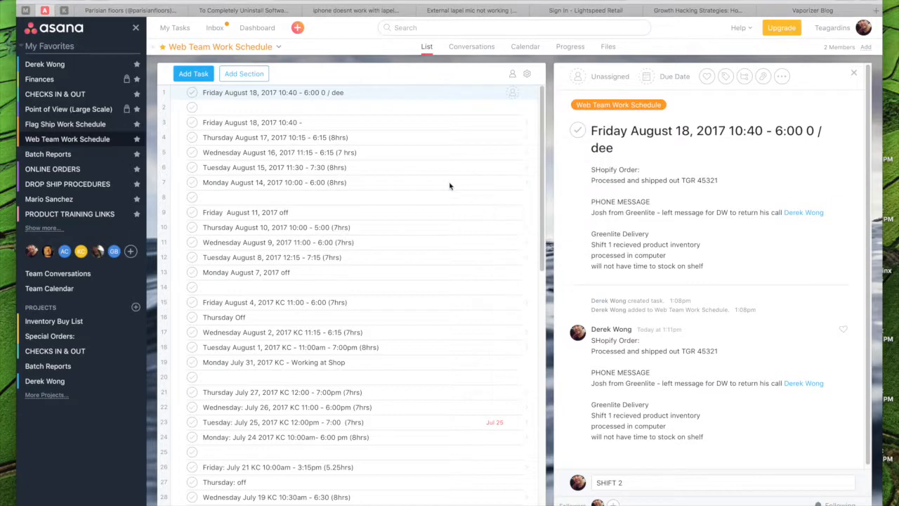
- Complete the first task's title with the second worker's last name and the time 6:00
click(397, 109)
text(ceee)
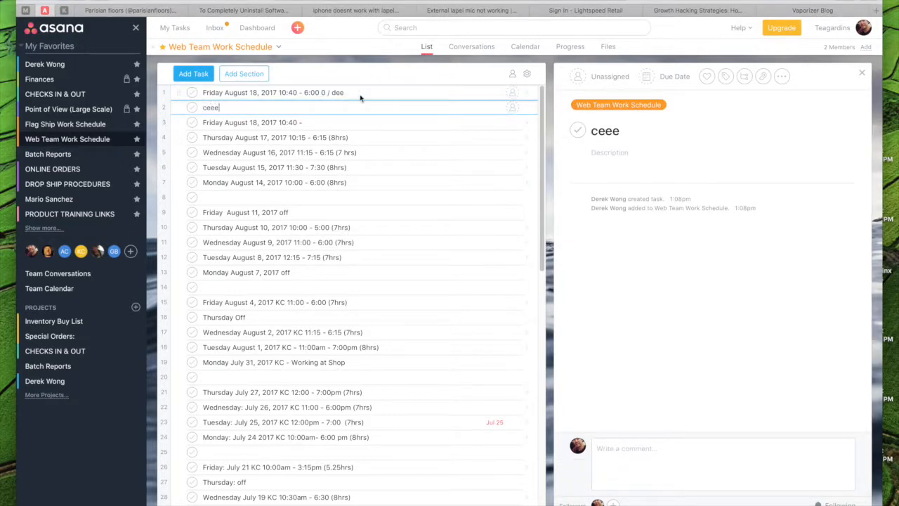
click(361, 94)
text(cee 6;)))
key(BackSpace)
key(BackSpace)
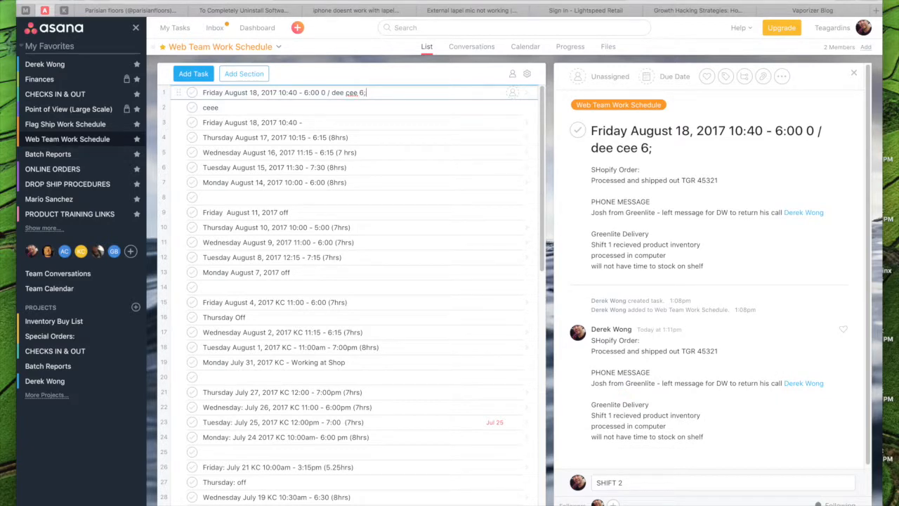
key(BackSpace)
text(:00)
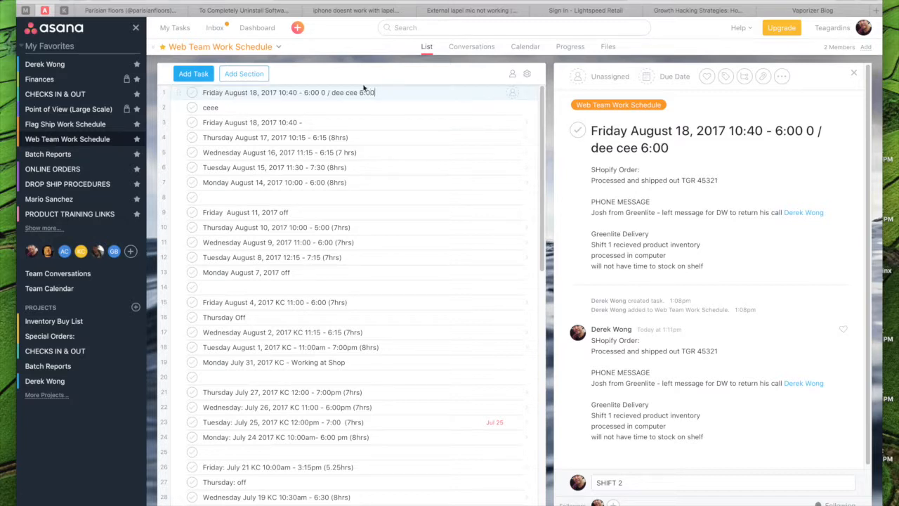
- Add the line "Stocked inventory on shelp from Greenlite" to the SHIFT 2 comment draft and post it
click(642, 485)
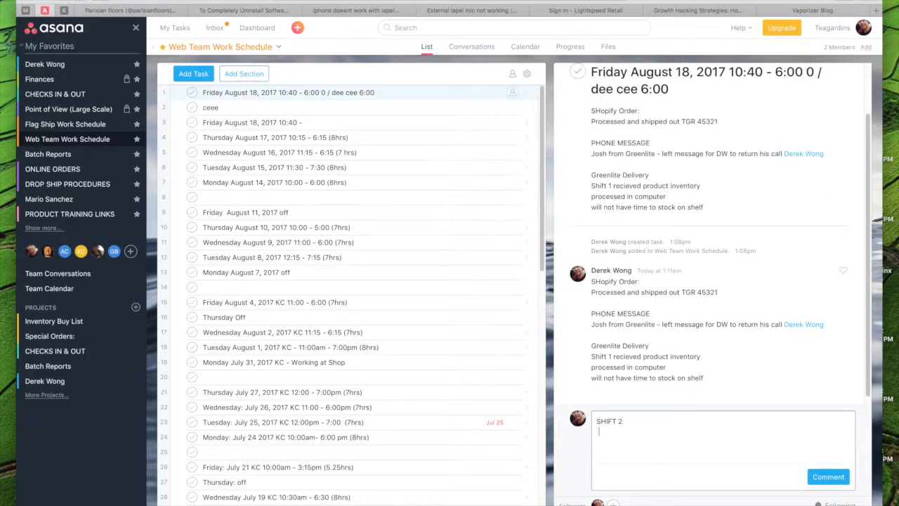
text(Stocked inventory on shelp f)
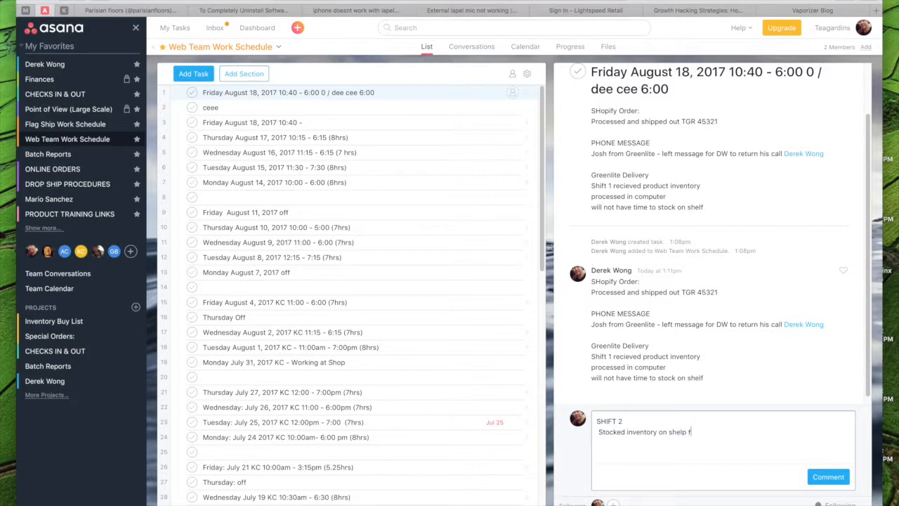
text(rom Greenlite)
click(847, 476)
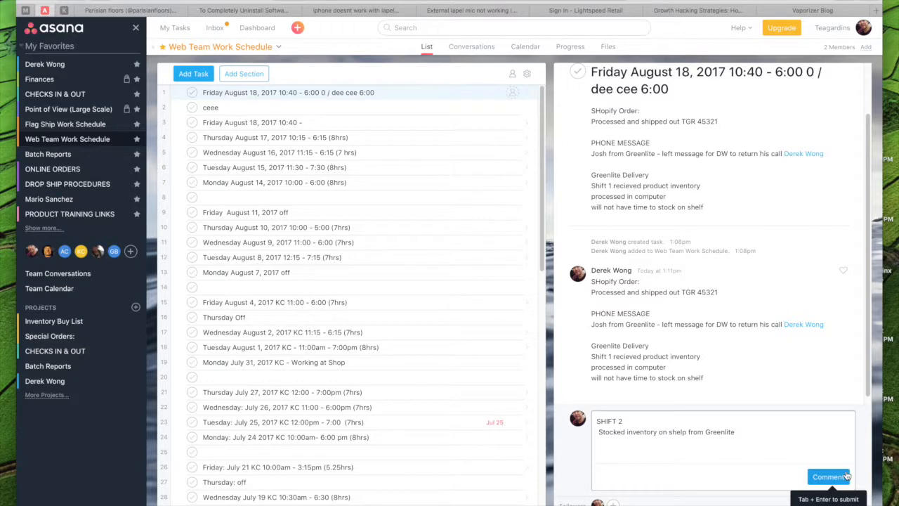
- Post a new comment on the task reading "Vaccuumed and cleaned case in shop"
scroll(685, 414, down, 1)
scroll(684, 454, down, 1)
click(679, 482)
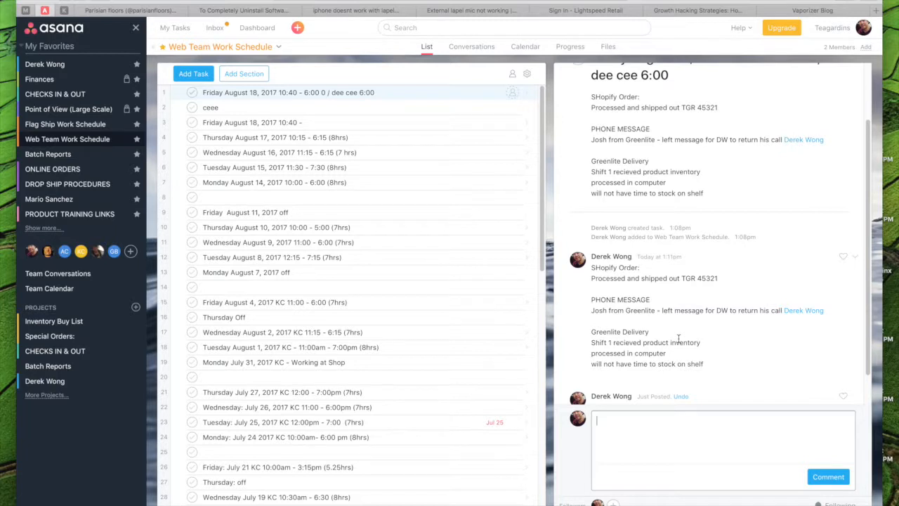
text(Vaccuumed and cleaned c)
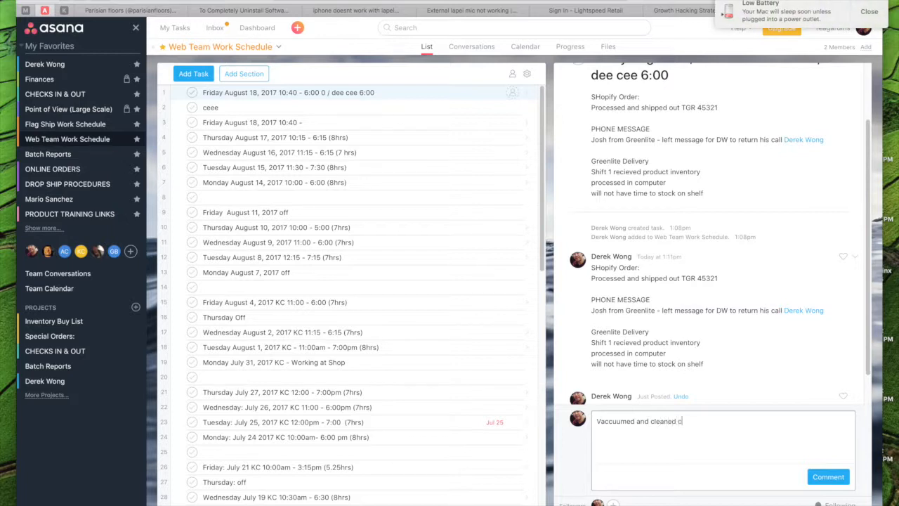
text(ase in shop)
key(Return)
click(829, 477)
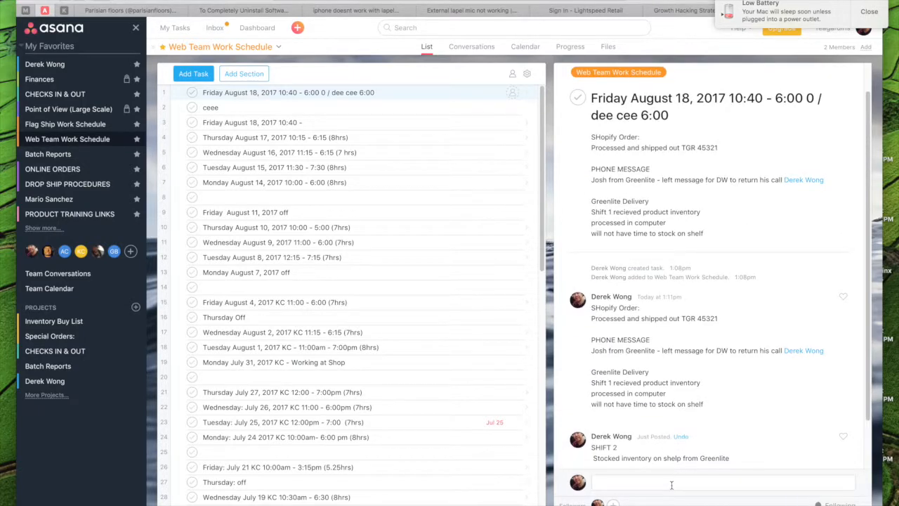
- Post another comment on the task reading "noticed large amounts of incense is missing. theft?"
click(673, 483)
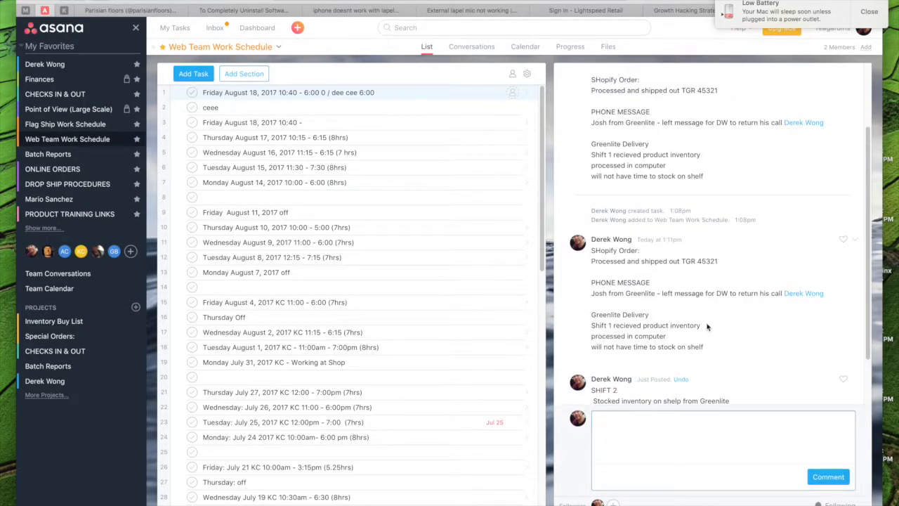
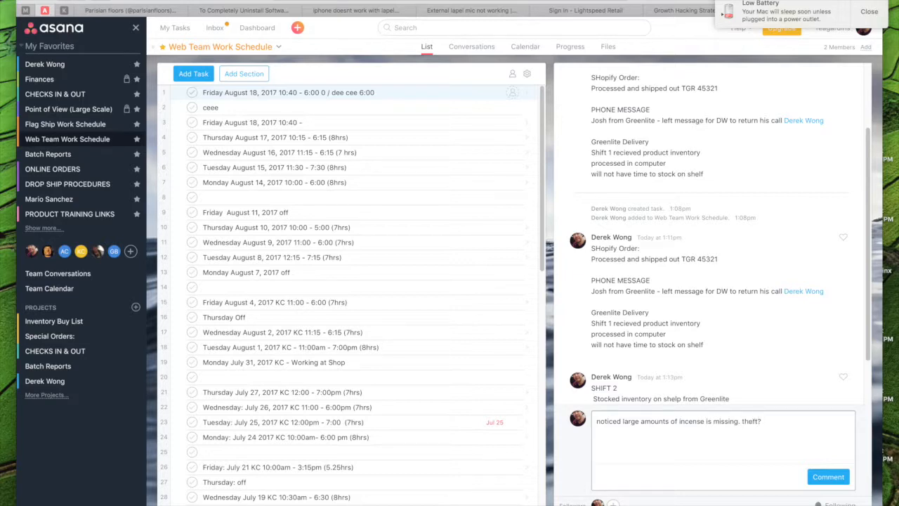
key(Return)
key(Tab)
key(Return)
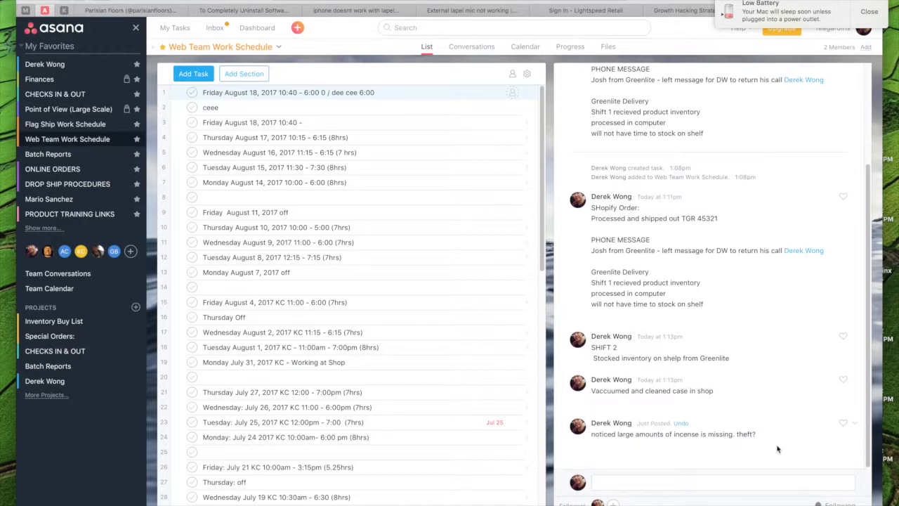
- Post a praise comment reading "great job @", the coworker's first name, and "for vaccuming looks amazing" on a second line
click(719, 483)
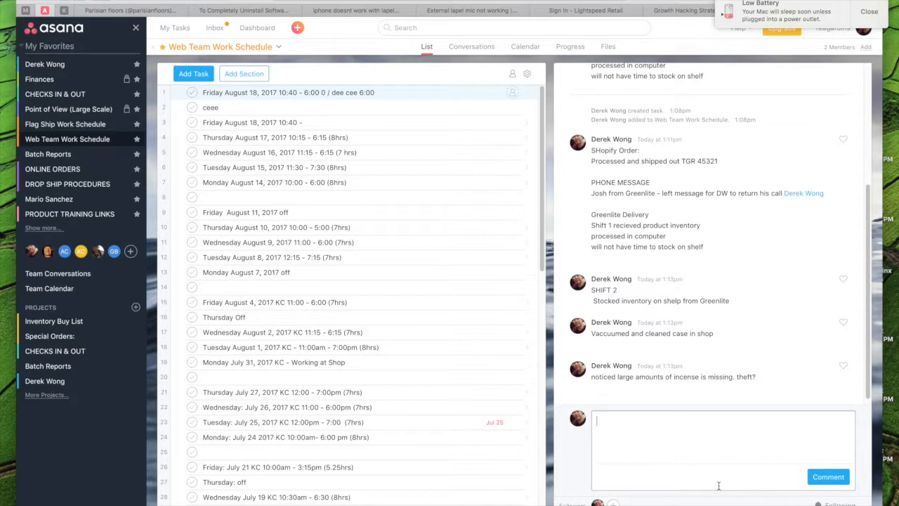
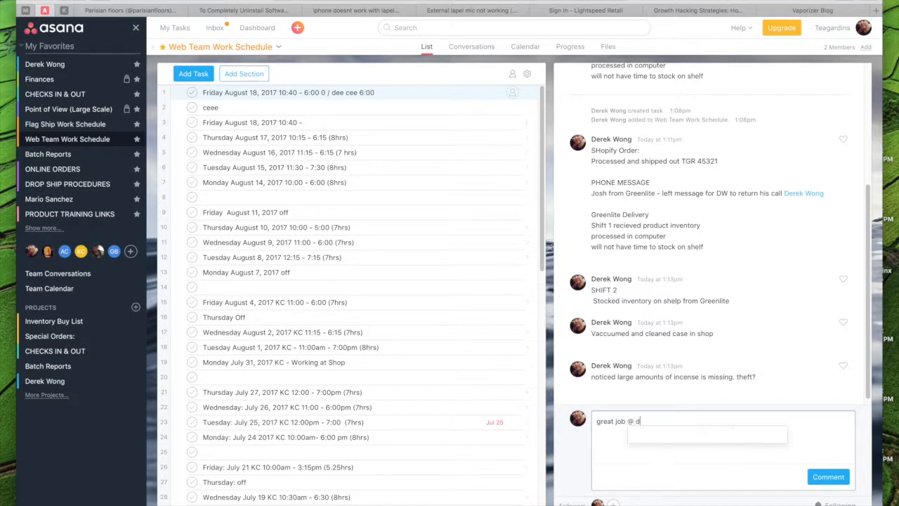
text( for vacc)
text(uming look)
text(s amazing @)
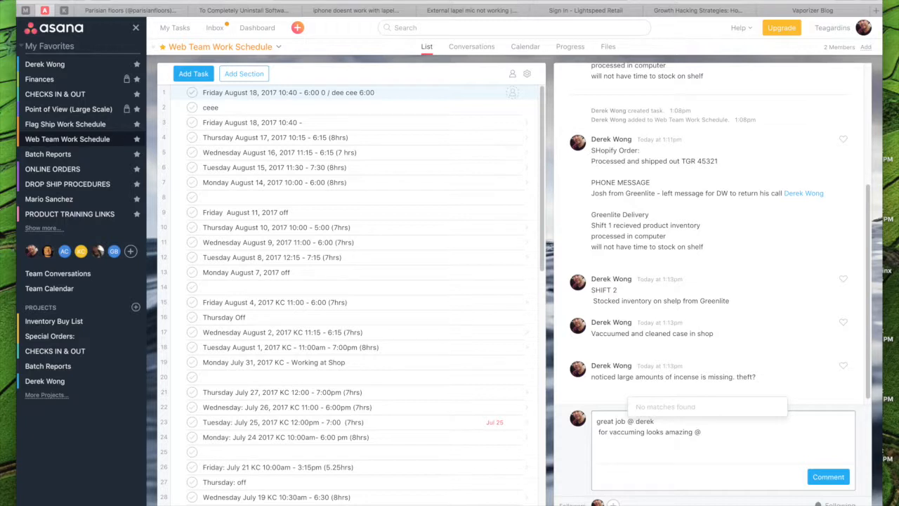
click(822, 478)
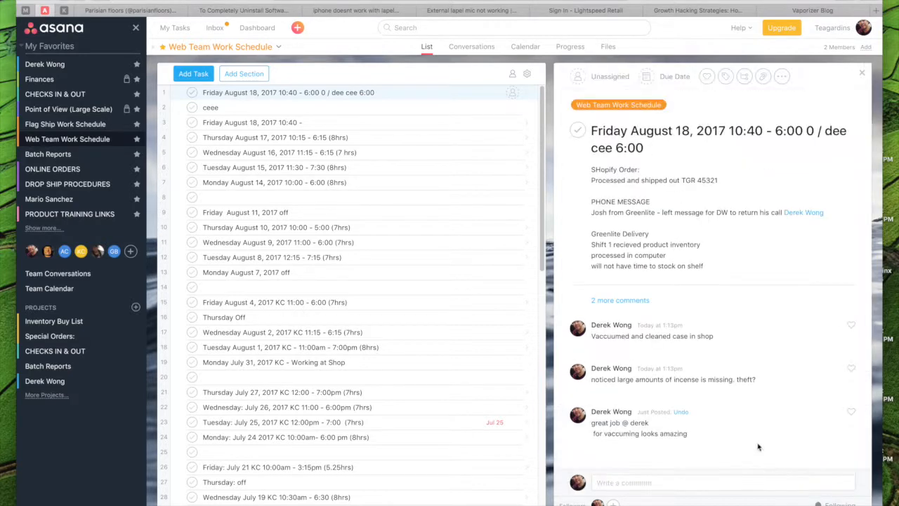
- Start a new comment on the task with a linked mention of the teammate working the next shift
click(784, 485)
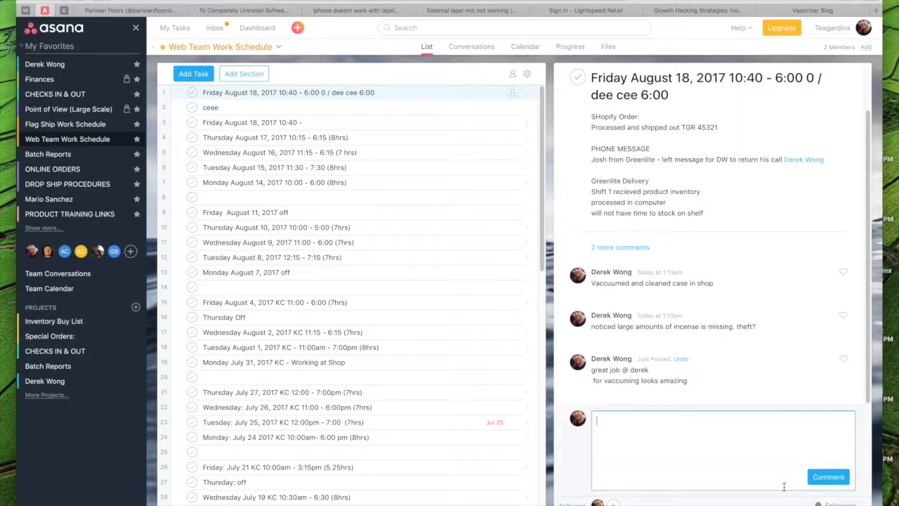
text(@)
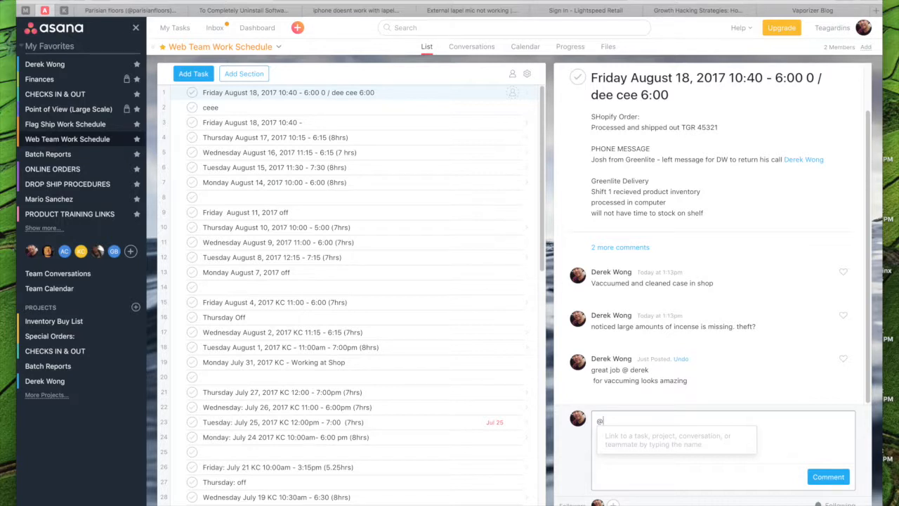
text(kim)
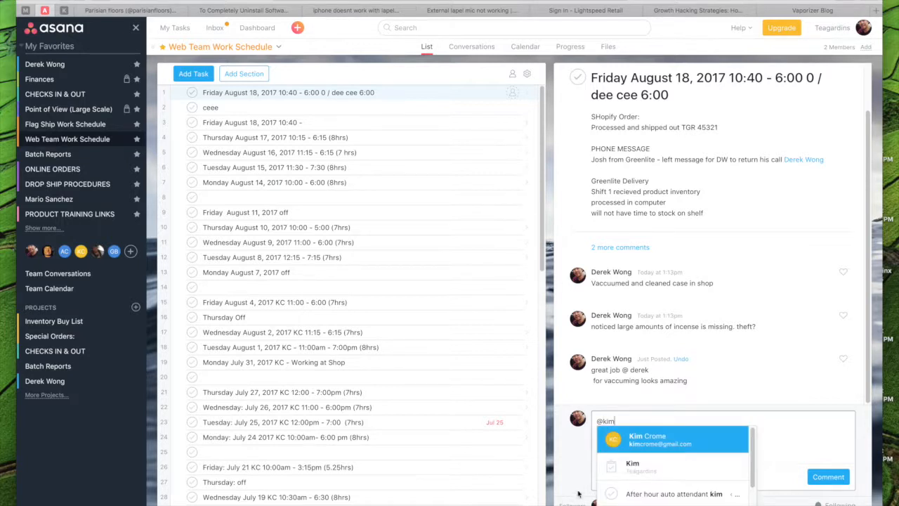
click(645, 441)
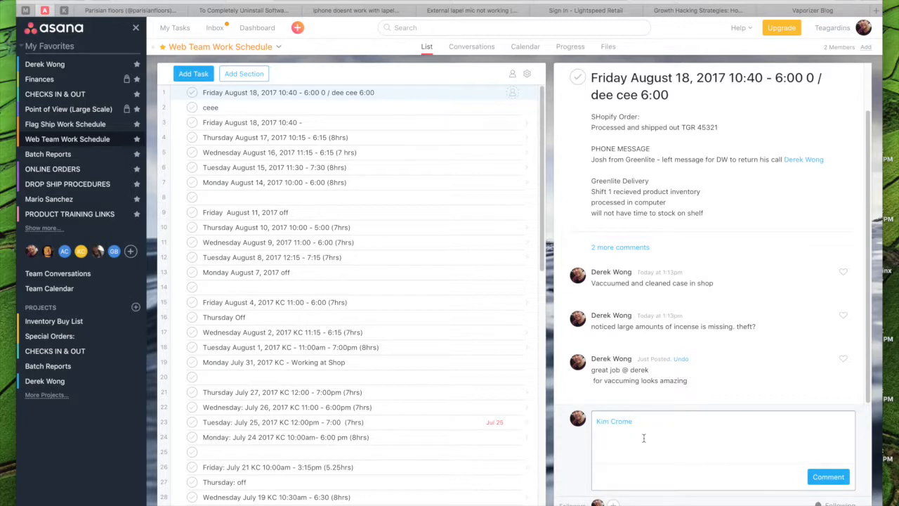
- Continue the comment draft after the mention with "Hey noitied you next on shift here are some thing we need done and i"
text(Hey noitied you next on shift here are some thing we need done and i)
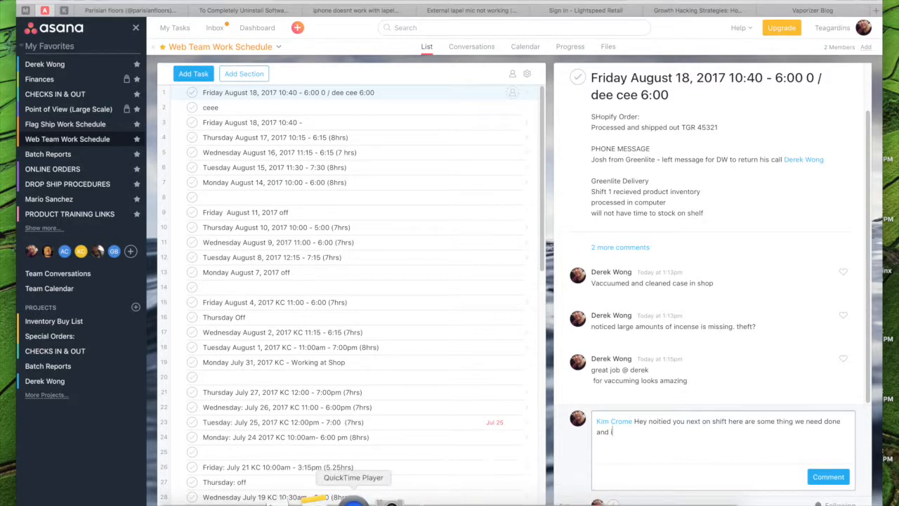
click(353, 502)
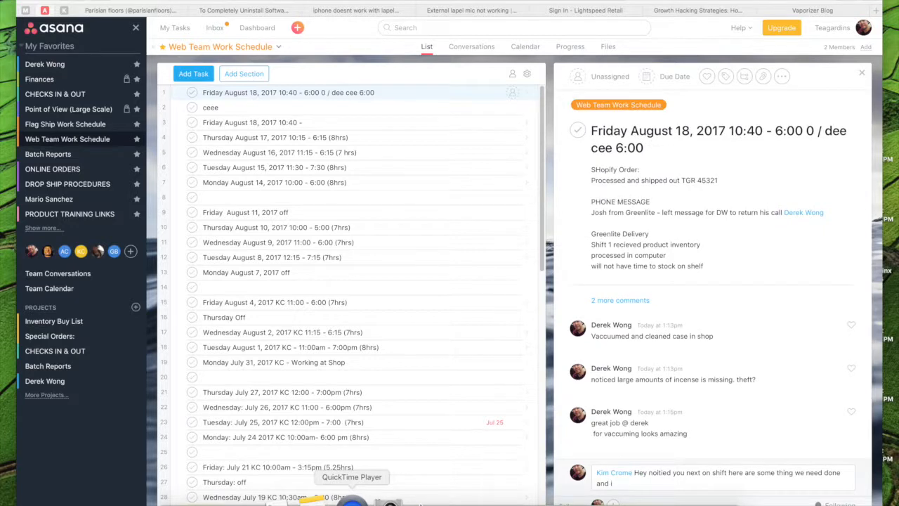
right_click(353, 500)
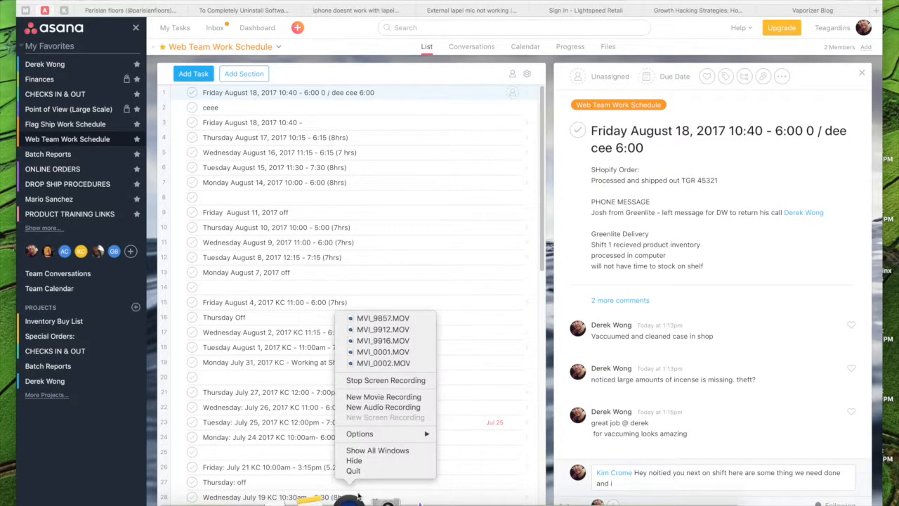
click(389, 319)
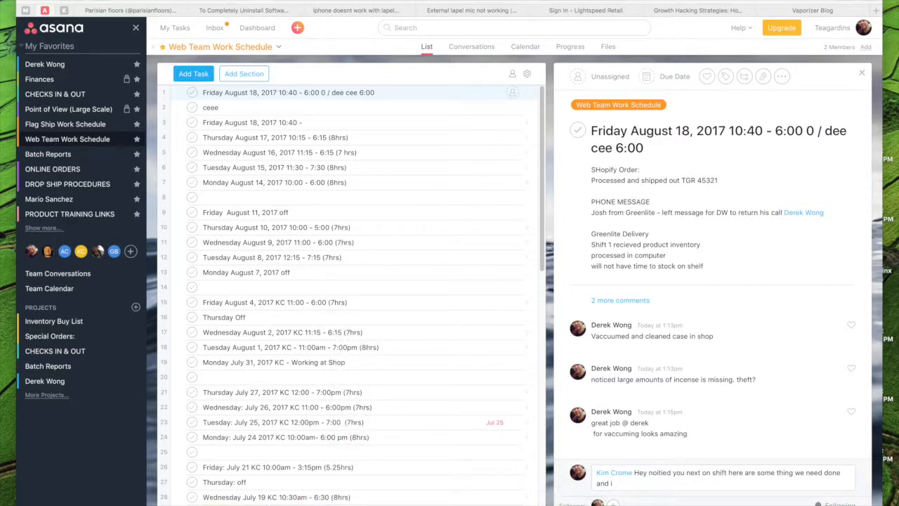